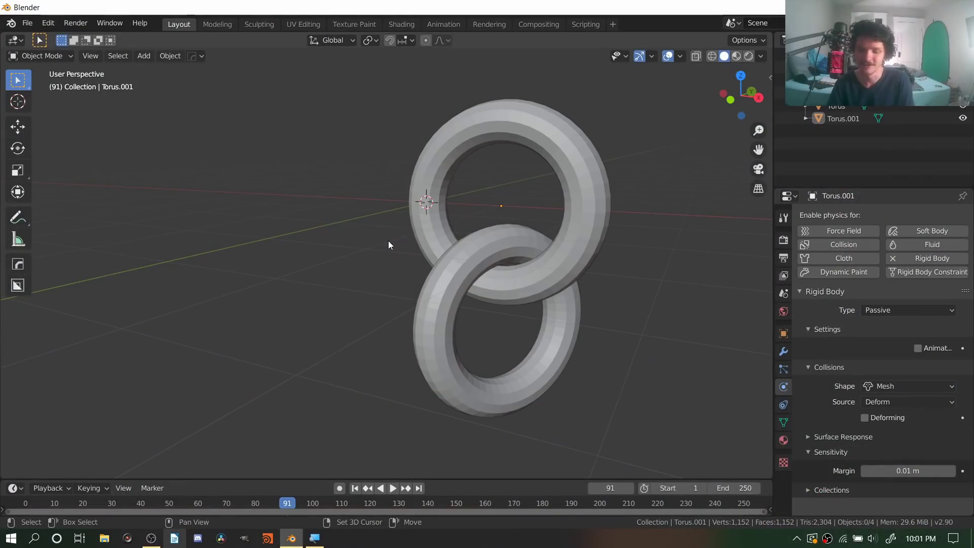
Step: Replay the rigid-body simulation from frame 1 while orbiting around the linked rings
key(shift+Left)
middle_drag(419, 227, 385, 221)
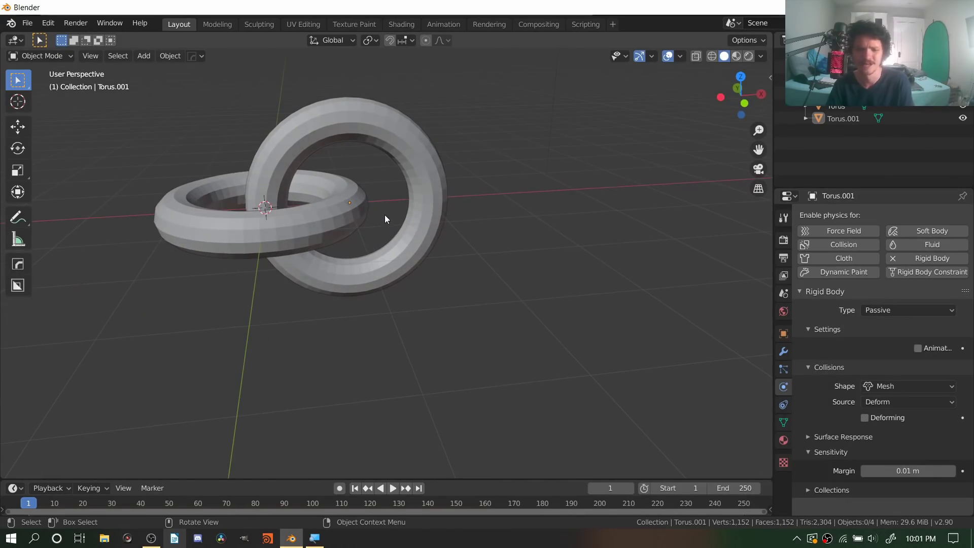
key(space)
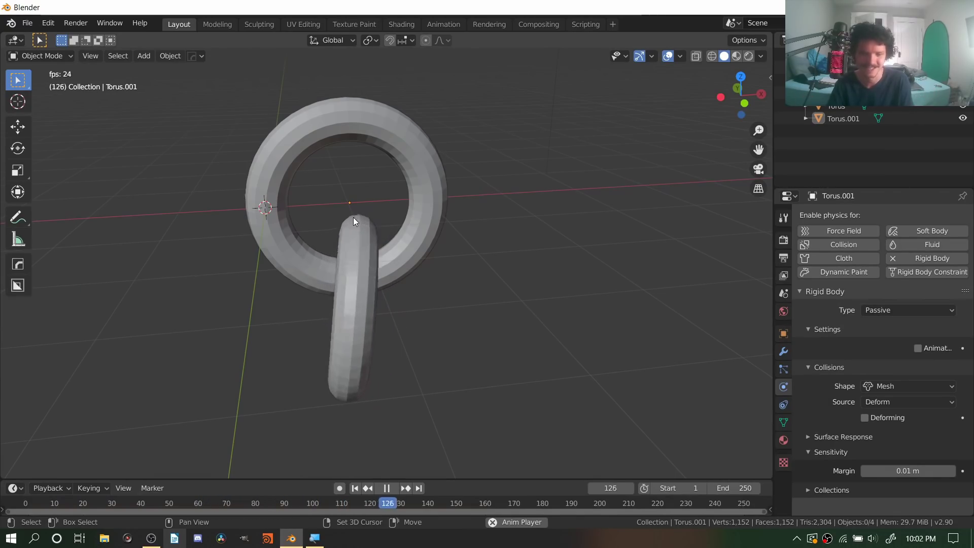
key(Escape)
key(shift+Left)
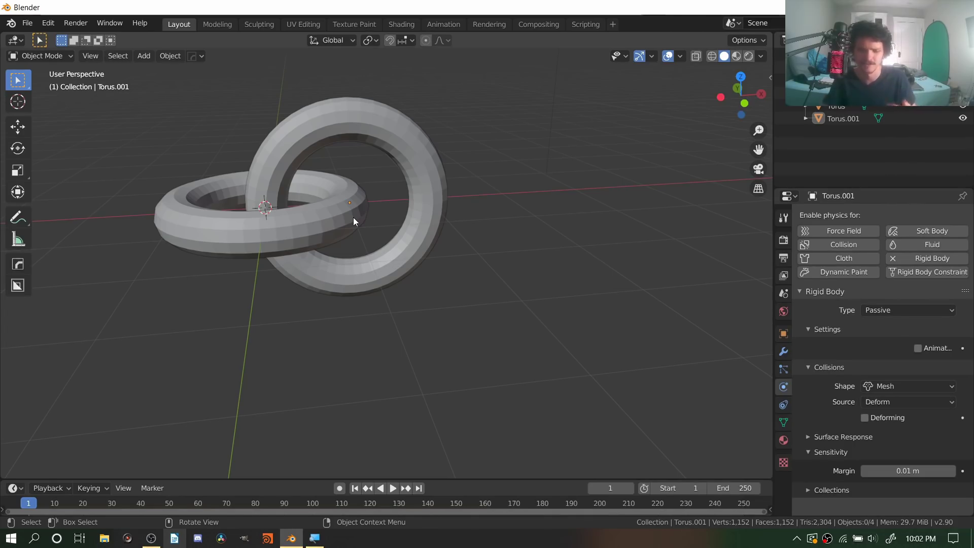
mouse_move(339, 219)
middle_down()
mouse_move(325, 205)
mouse_move(351, 210)
middle_up()
key(space)
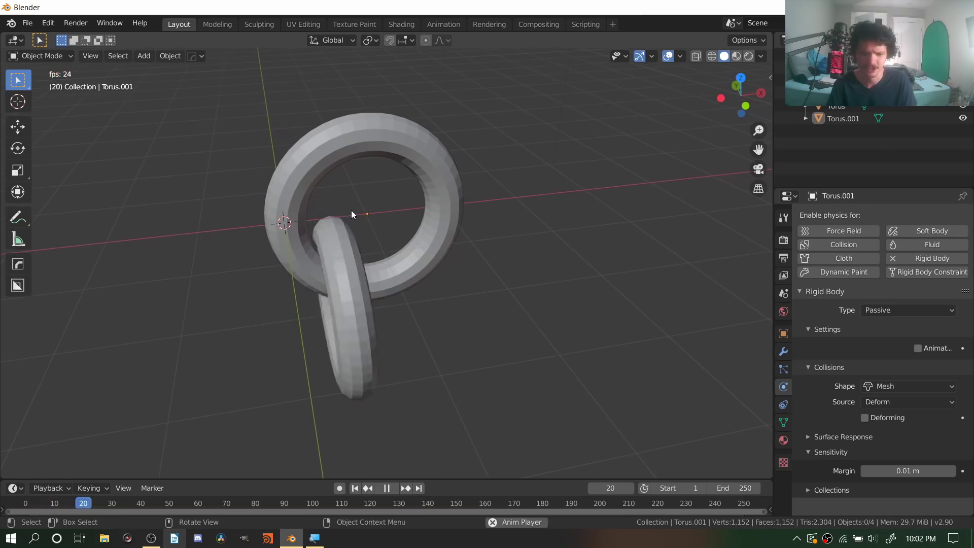
Step: Toggle the viewport to fullscreen and replay the simulation from the start
key(q)
mouse_move(308, 278)
click(367, 272)
key(shift+Left)
key(space)
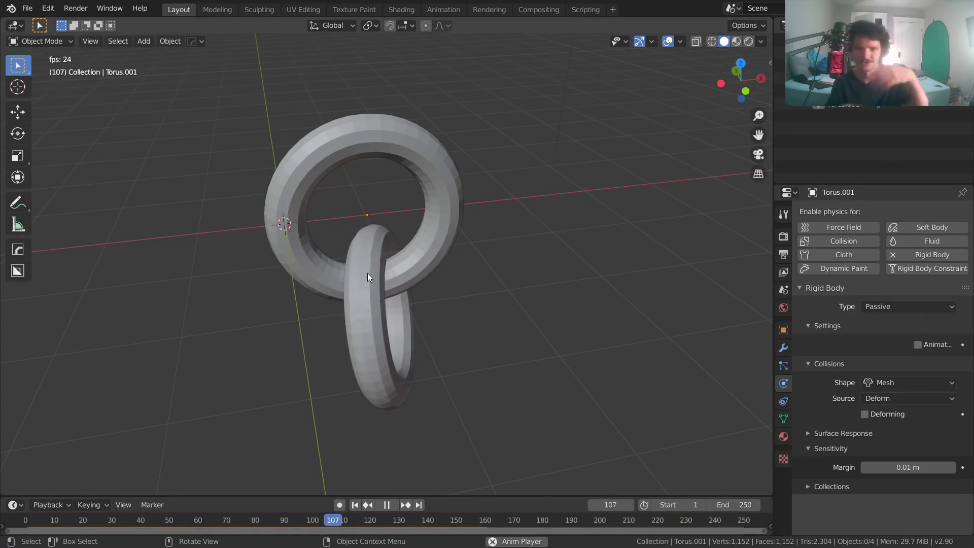
Step: Stop playback, start a new General file without saving, and delete the default cube
key(space)
key(ctrl+n)
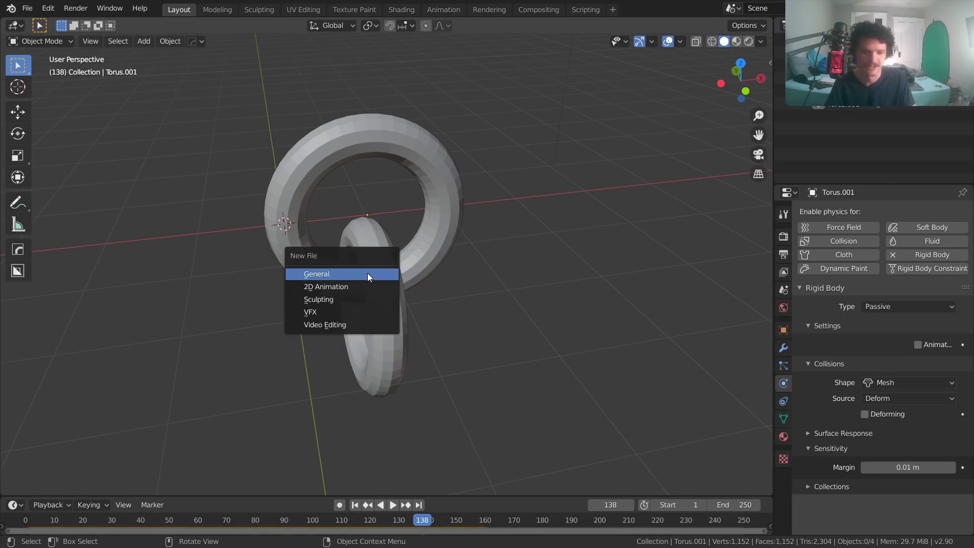
click(367, 273)
click(491, 297)
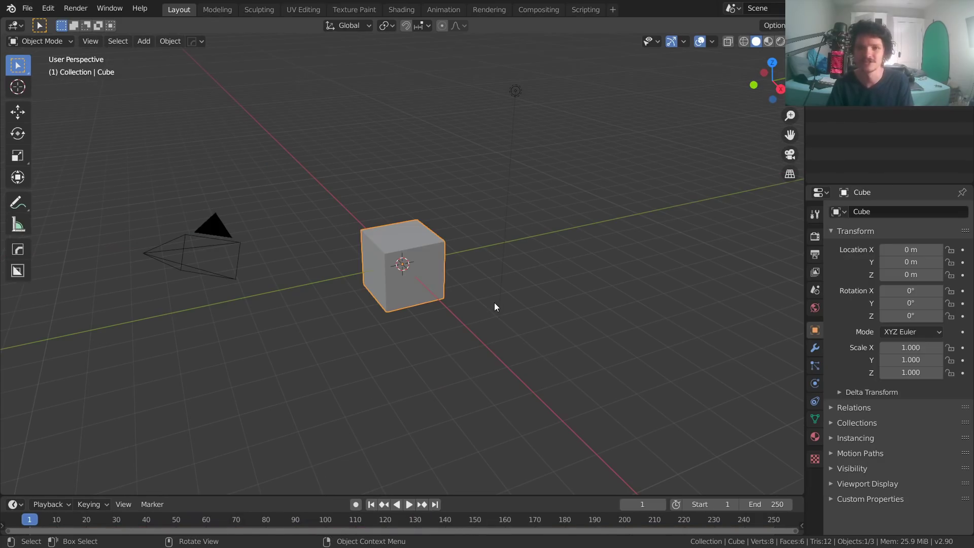
key(Delete)
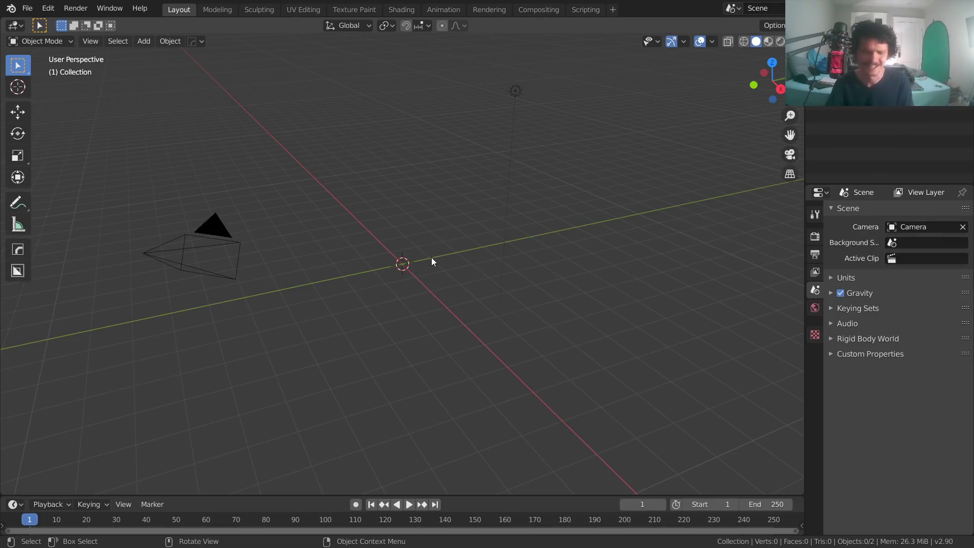
Step: Add a torus mesh at the origin
scroll(431, 262, up, 2)
key(shift+a)
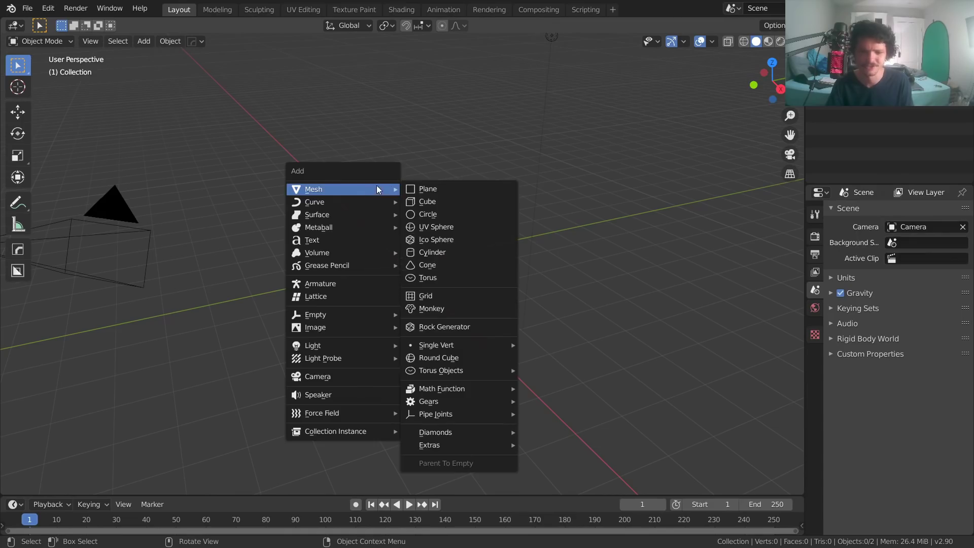
mouse_move(385, 190)
click(428, 277)
scroll(424, 260, up, 4)
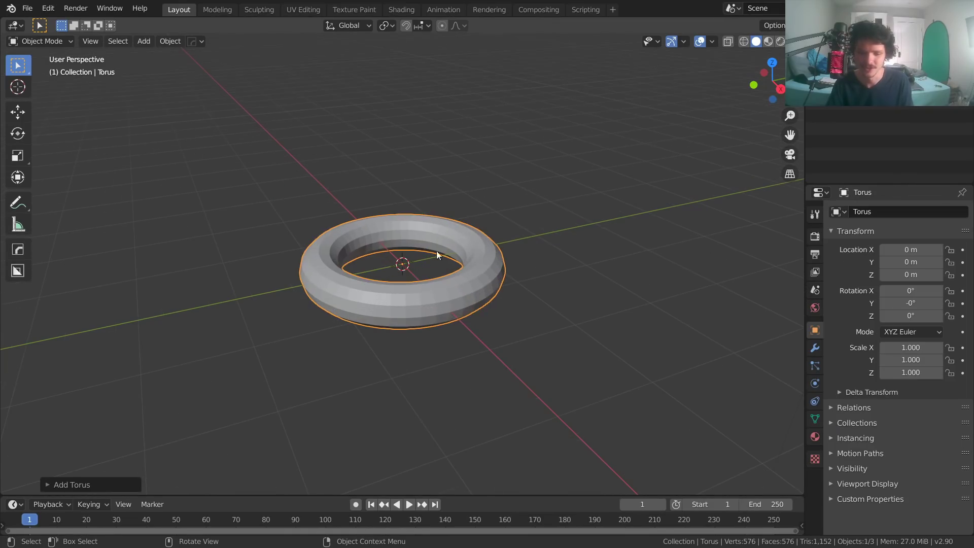
middle_drag(484, 236, 432, 261)
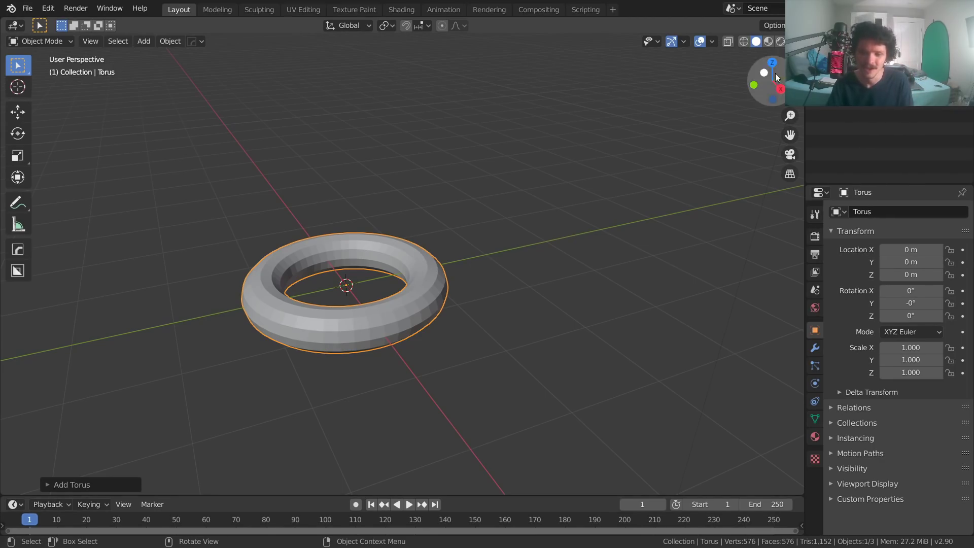
Step: Duplicate the torus 0.92404 m along X and rotate the copy 90° about X
key(shift+d)
key(x)
click(467, 222)
text(rx90)
key(Return)
middle_drag(332, 251, 374, 252)
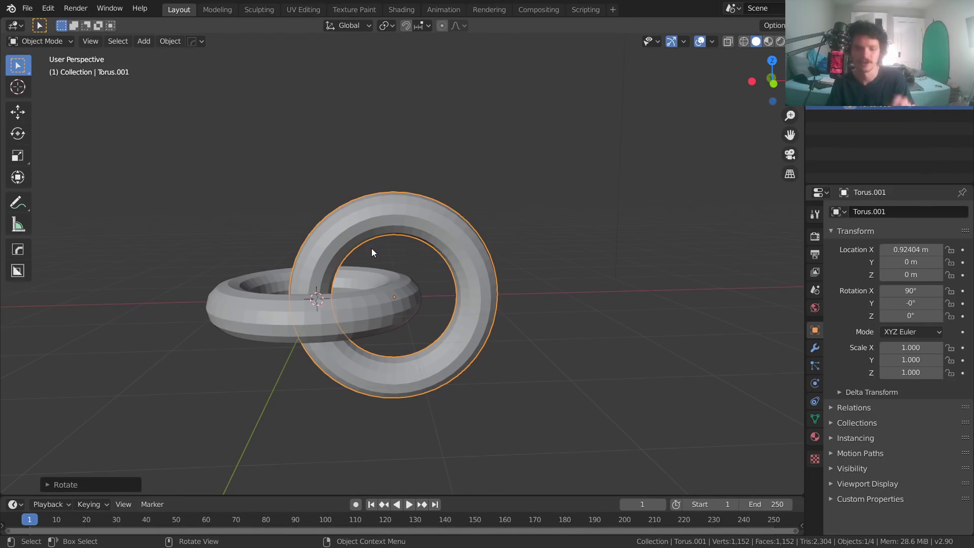
mouse_move(373, 253)
shift+middle_down()
mouse_move(353, 311)
mouse_move(377, 269)
shift+middle_up()
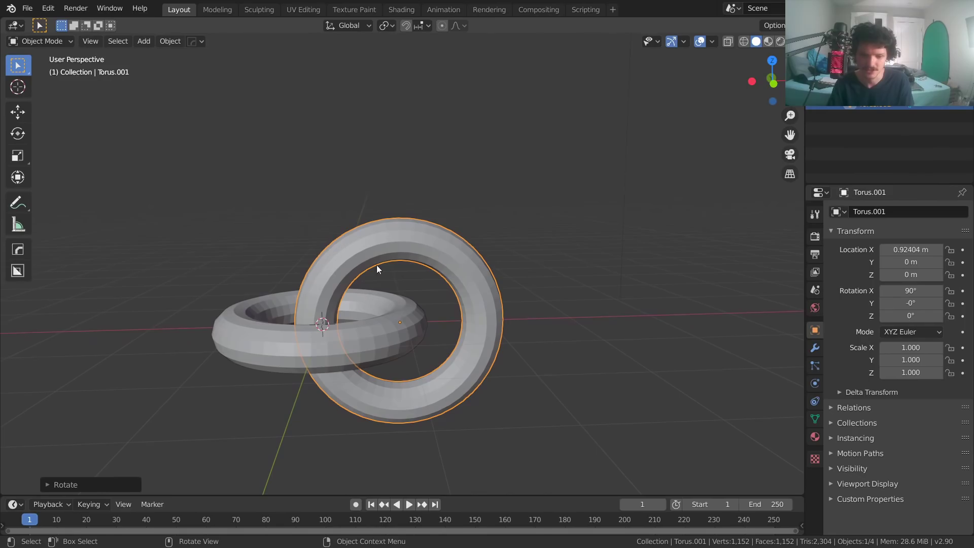
Step: Give Torus.001 and then the horizontal Torus Active rigid bodies, test-playing the fall in between
click(815, 384)
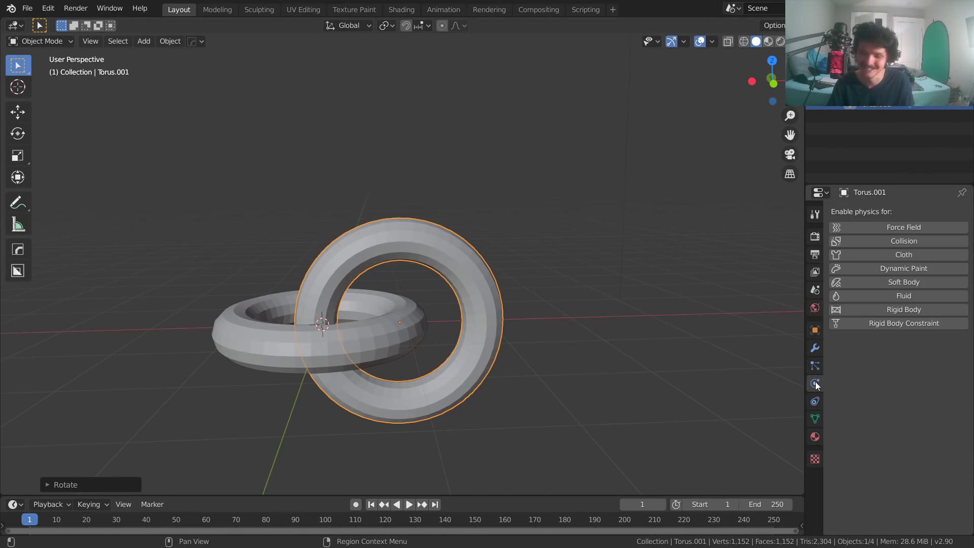
click(898, 310)
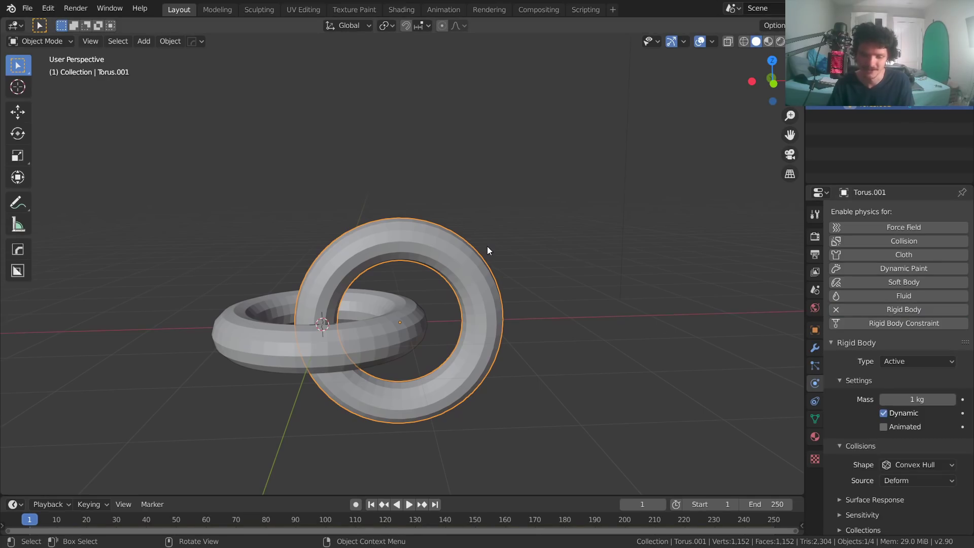
key(space)
key(shift+Left)
key(space)
key(Escape)
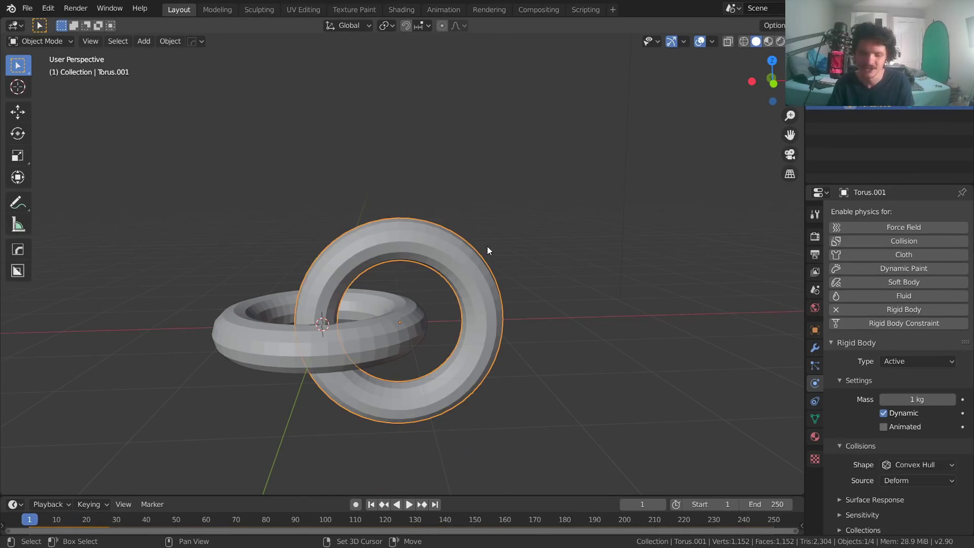
click(269, 334)
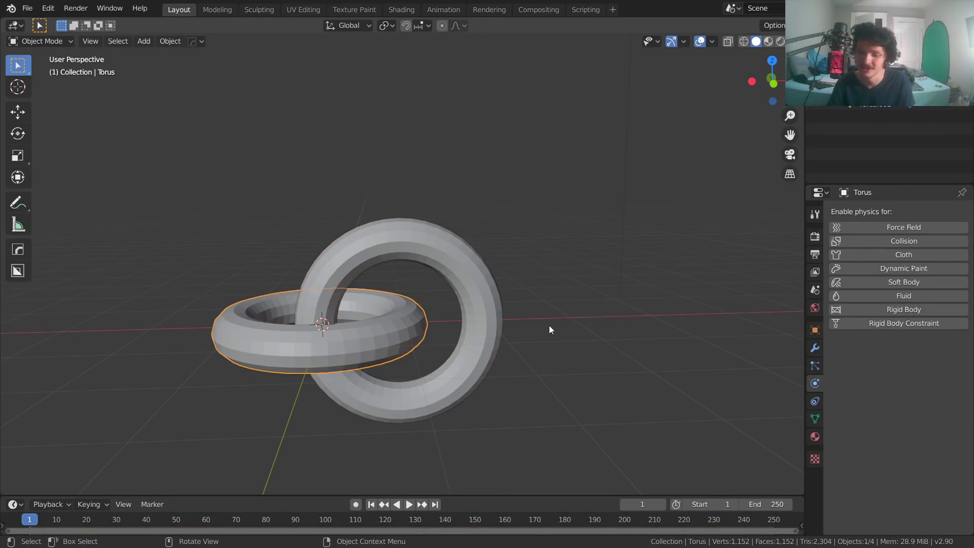
click(903, 309)
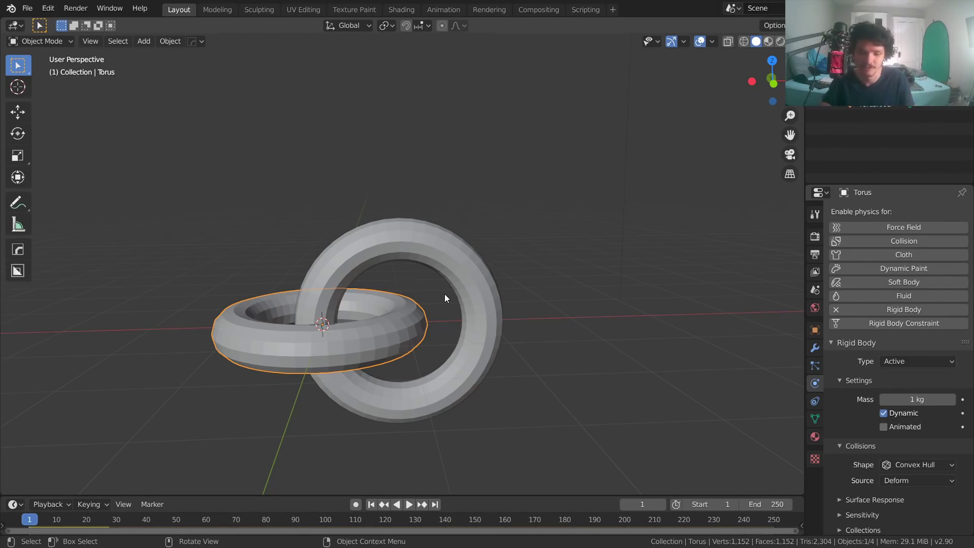
key(space)
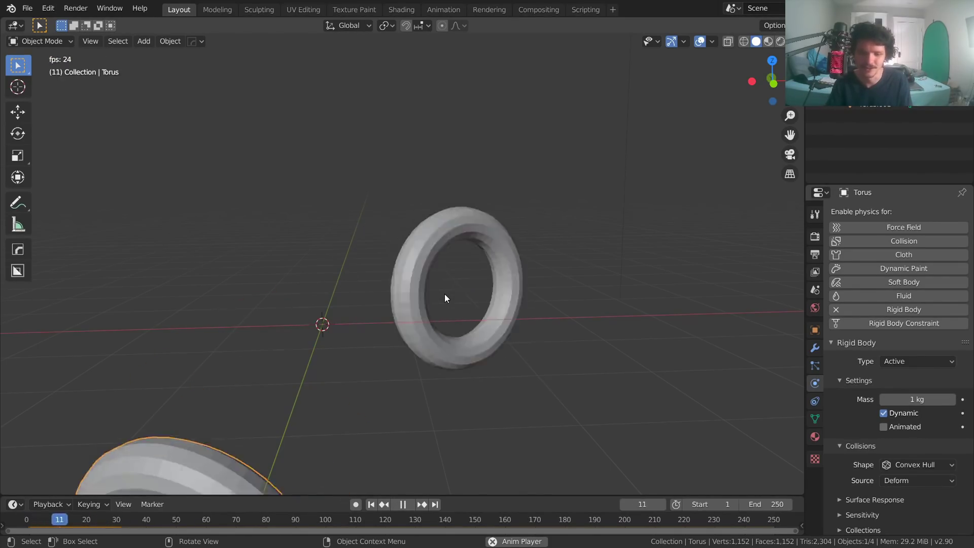
shift+middle_drag(445, 297, 443, 298)
key(shift+Left)
key(space)
key(shift+Left)
key(space)
key(Escape)
key(space)
key(space)
key(shift+Left)
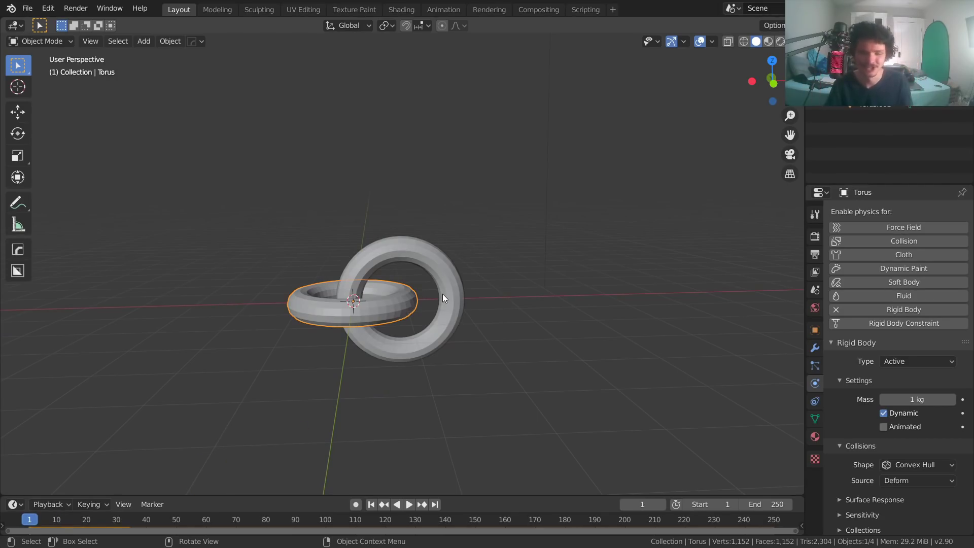
middle_drag(443, 294, 391, 259)
key(space)
key(space)
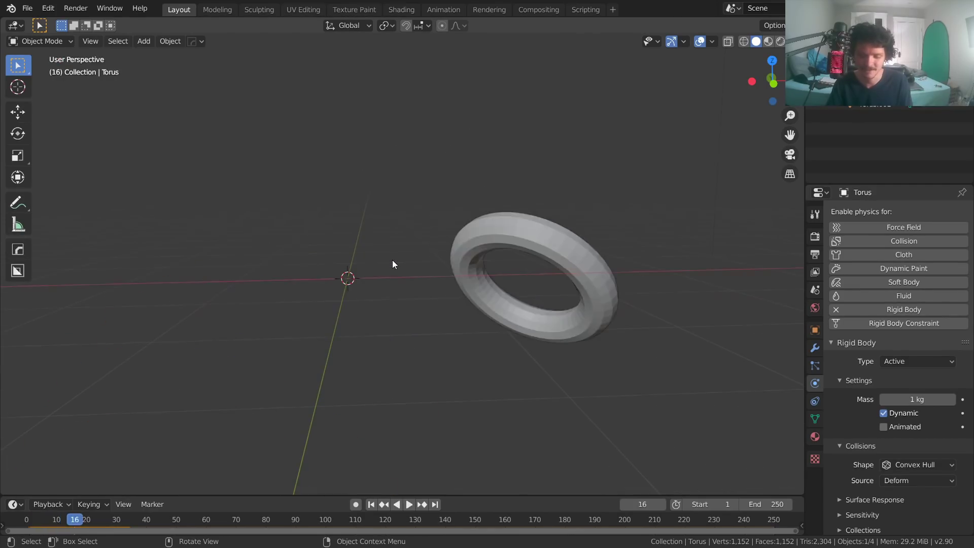
key(shift+Left)
key(space)
key(shift+Left)
key(space)
key(shift+Left)
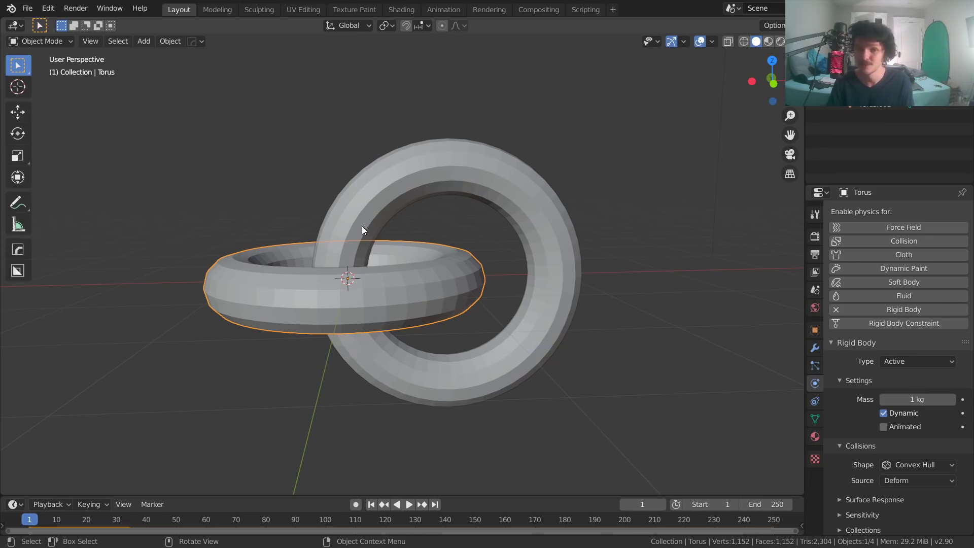
Step: Give both Torus.001 and the flat torus a Box collision shape
middle_drag(371, 166, 452, 181)
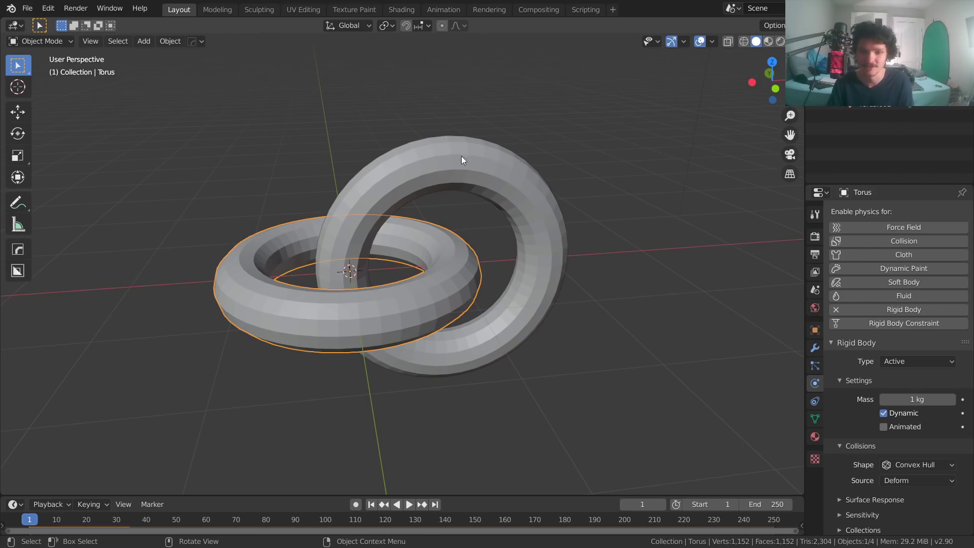
click(431, 174)
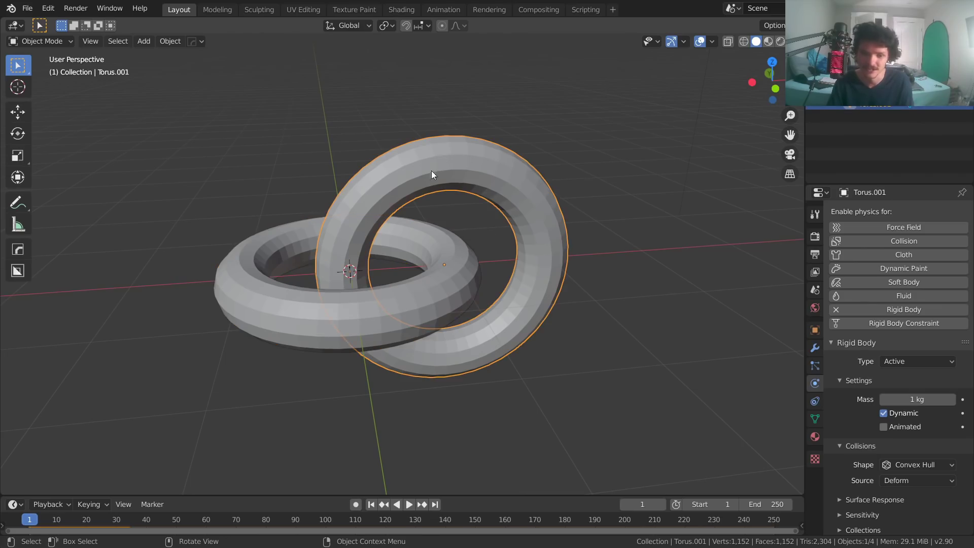
click(903, 465)
click(895, 451)
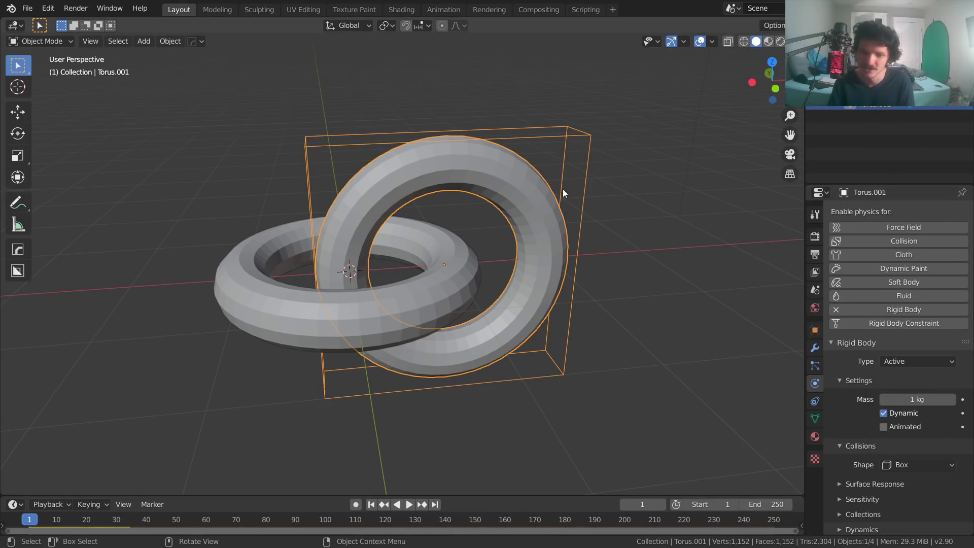
click(326, 315)
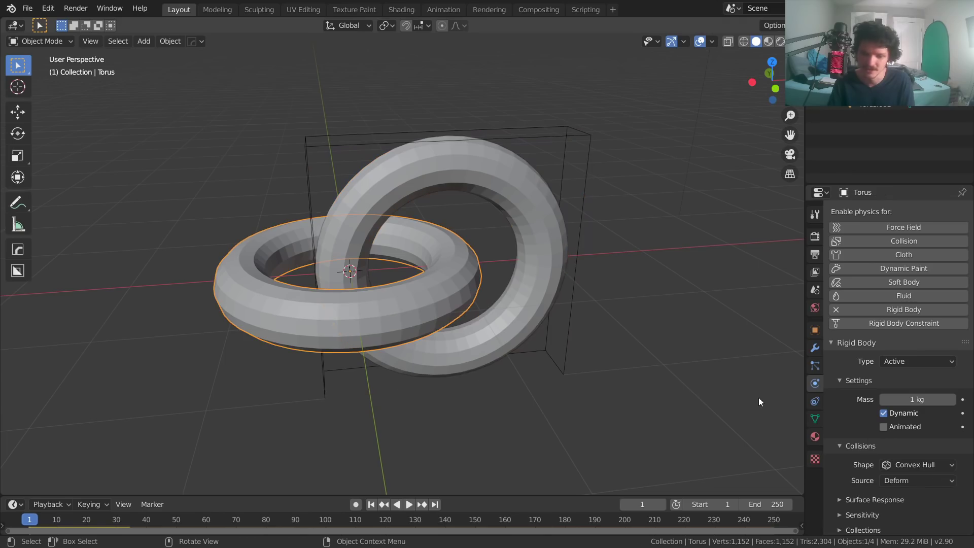
click(908, 465)
click(896, 451)
Step: Replay the simulation several times to test the Box collision shapes
key(space)
key(Escape)
key(space)
key(Escape)
key(space)
key(Escape)
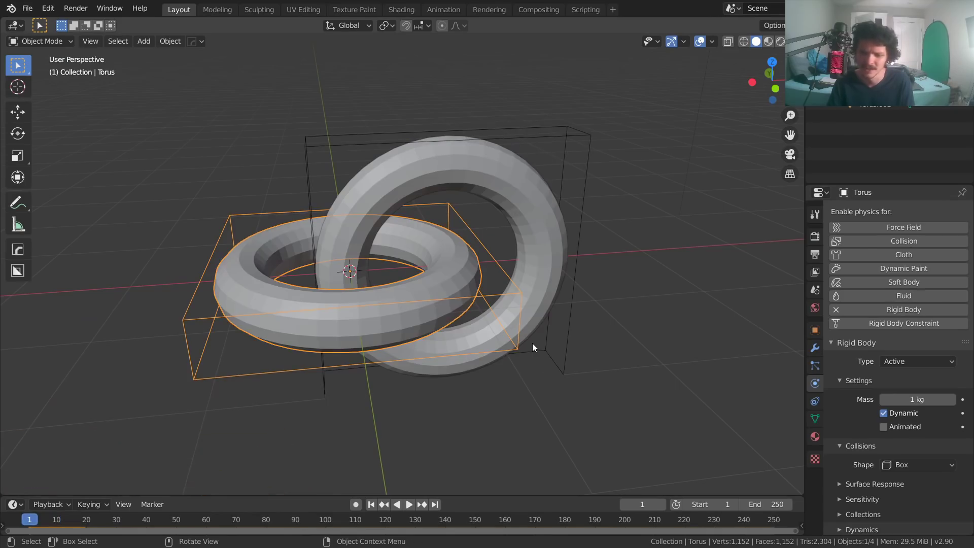
Step: Try Cylinder and Cone shapes on the flat torus, then settle on Mesh
click(919, 464)
click(899, 409)
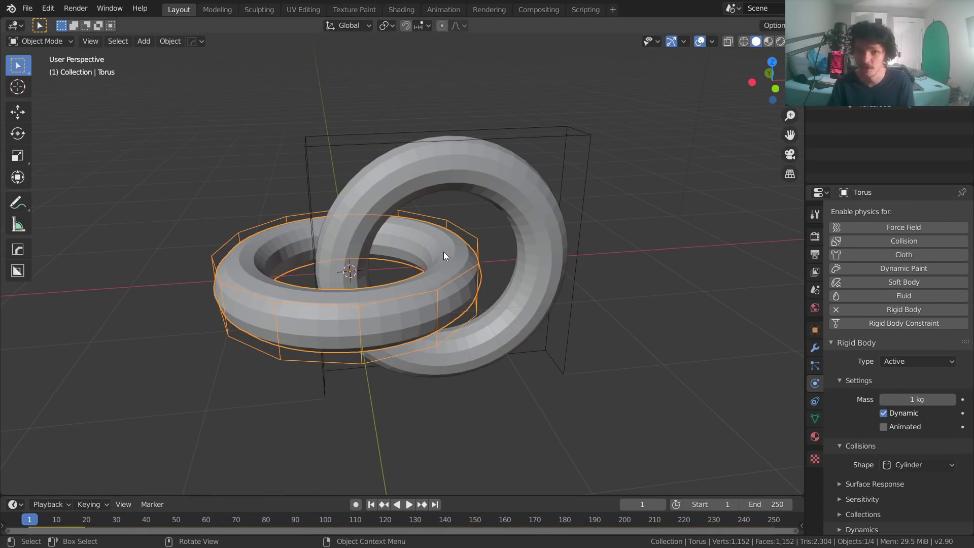
click(898, 465)
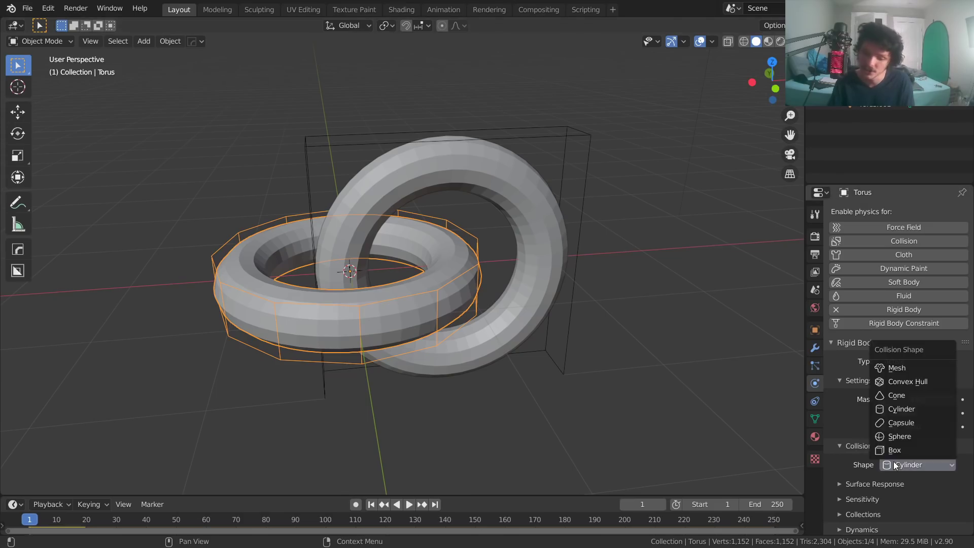
click(906, 396)
click(919, 465)
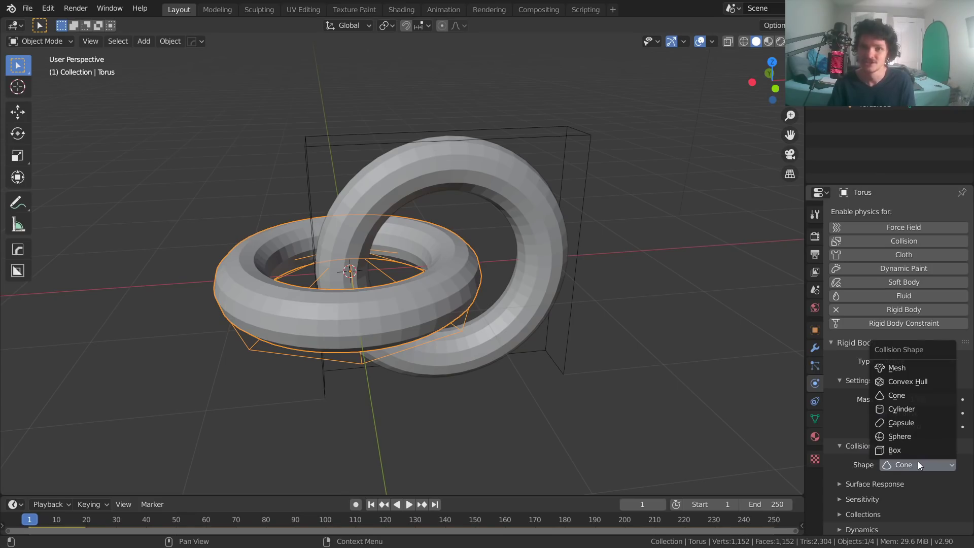
click(895, 368)
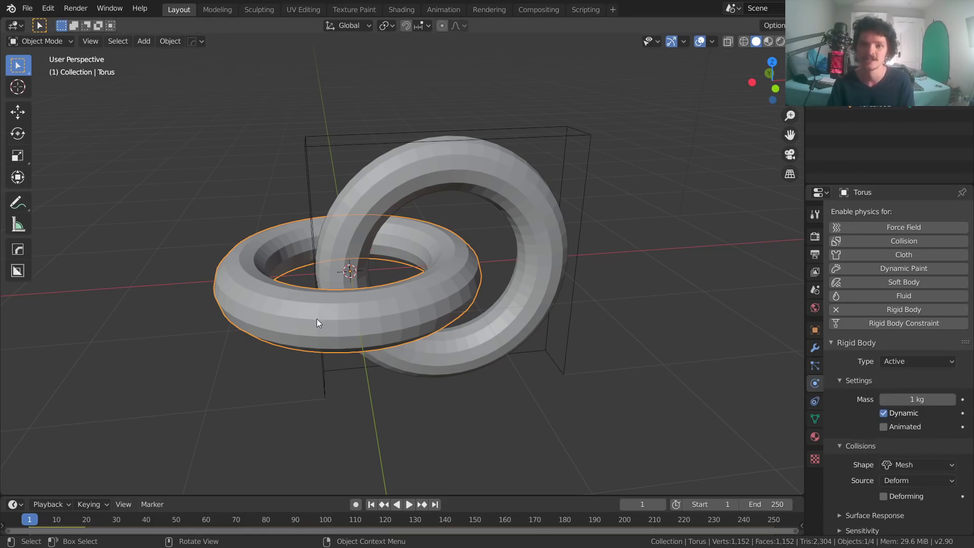
Step: Switch Torus.001's collision shape from Box to Mesh and test playback
click(516, 176)
click(914, 465)
click(900, 367)
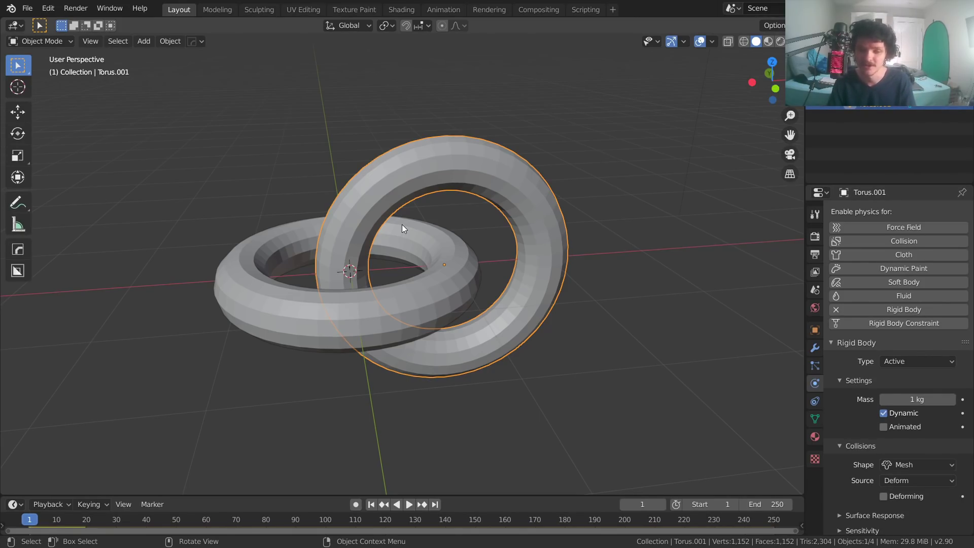
key(space)
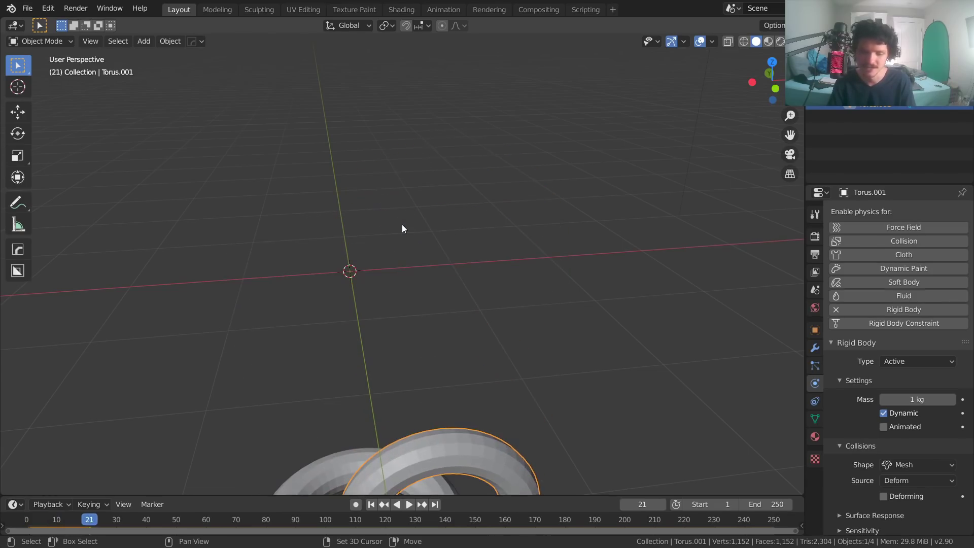
key(Escape)
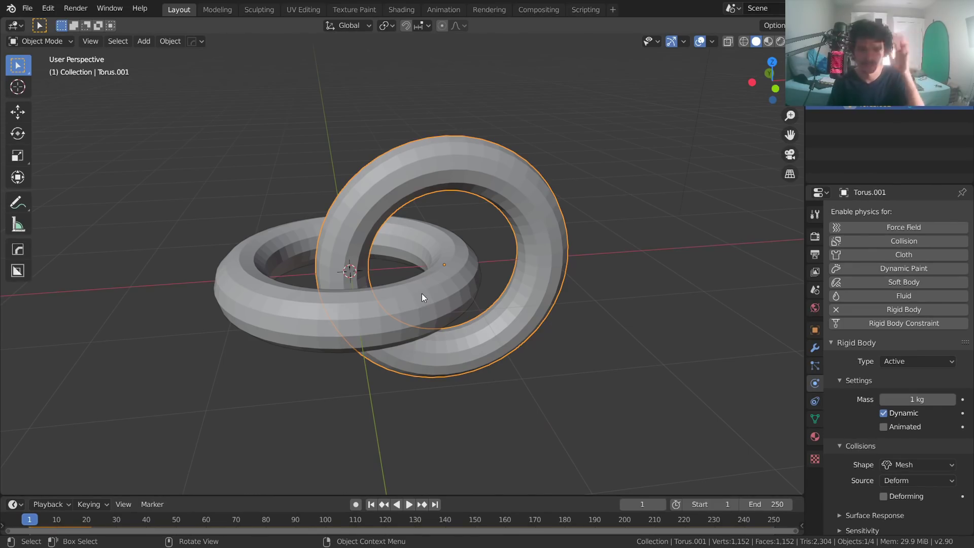
Step: Reselect Torus.001 and replay the simulation so both rings fall together
click(285, 322)
click(466, 172)
key(space)
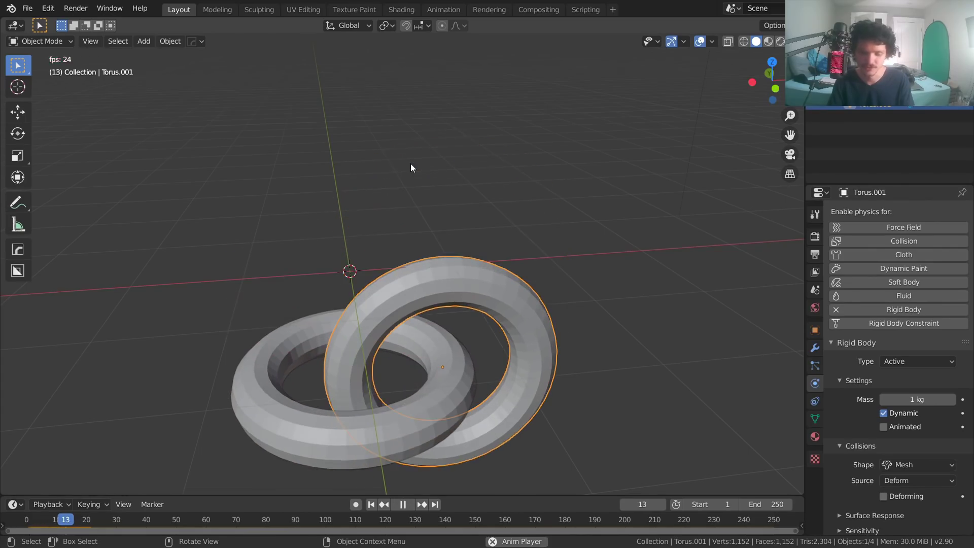
key(Escape)
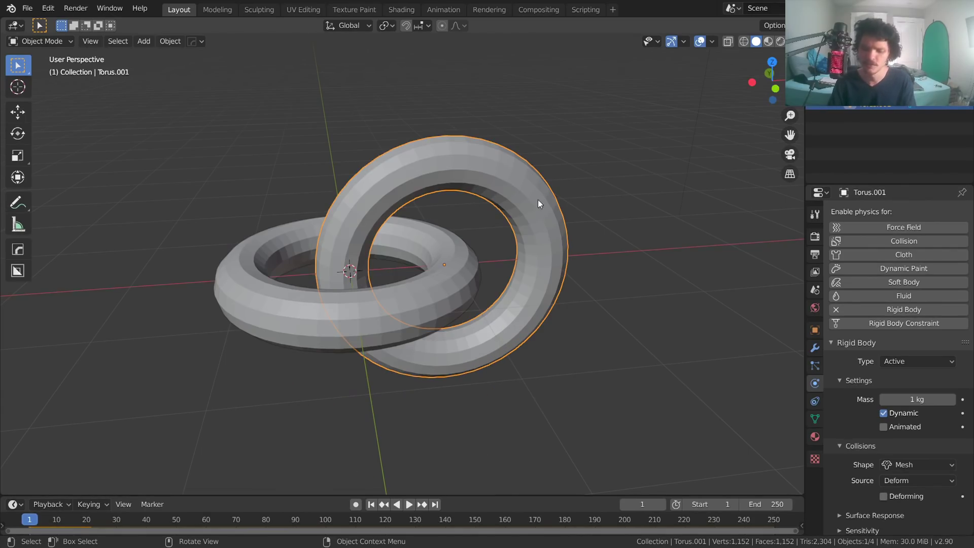
Step: Mark Torus.001 as Animated and keyframe its location at frame 1
click(883, 426)
key(space)
key(space)
key(shift+Left)
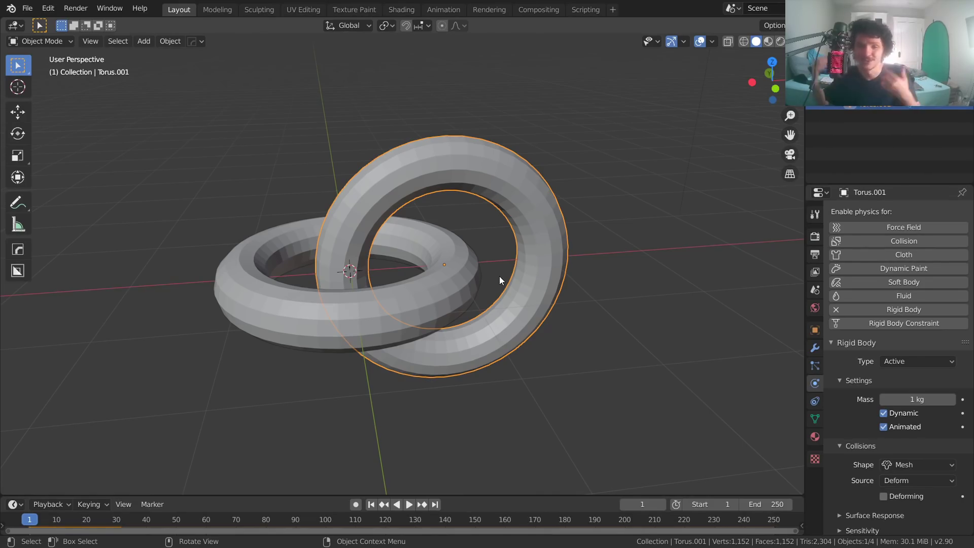
key(i)
click(473, 226)
Step: At frame 30, move the ring up and right, keyframe its location, and play
click(120, 516)
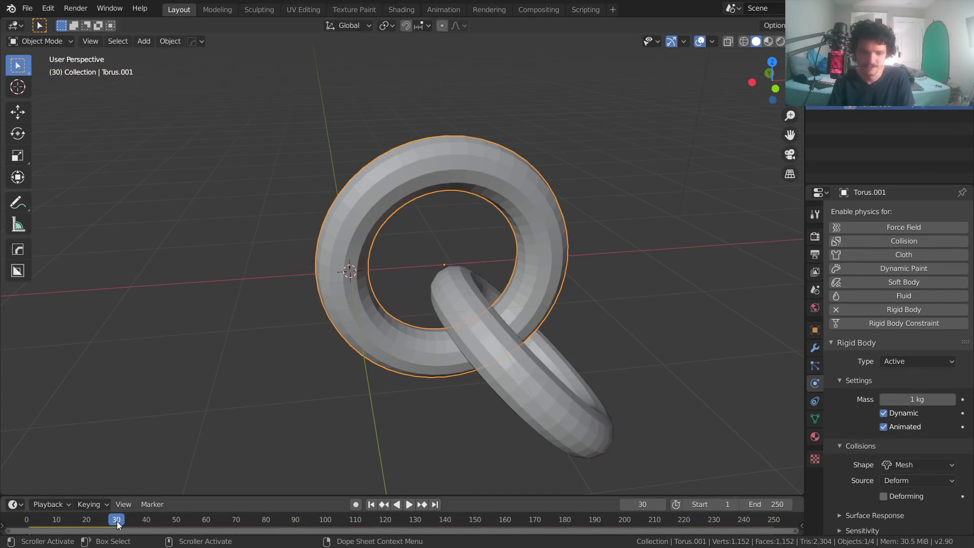
key(g)
click(593, 231)
key(i)
click(593, 229)
key(shift+Left)
key(space)
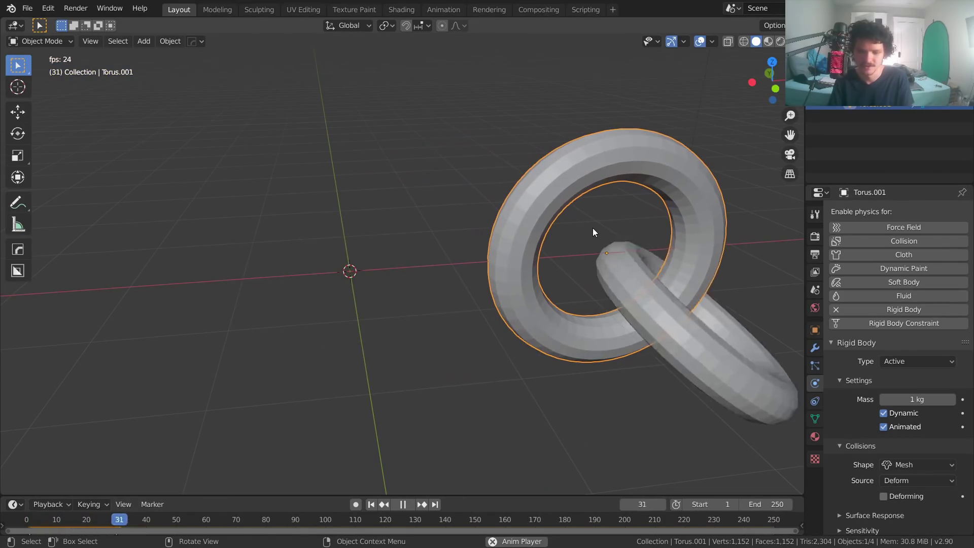
key(Escape)
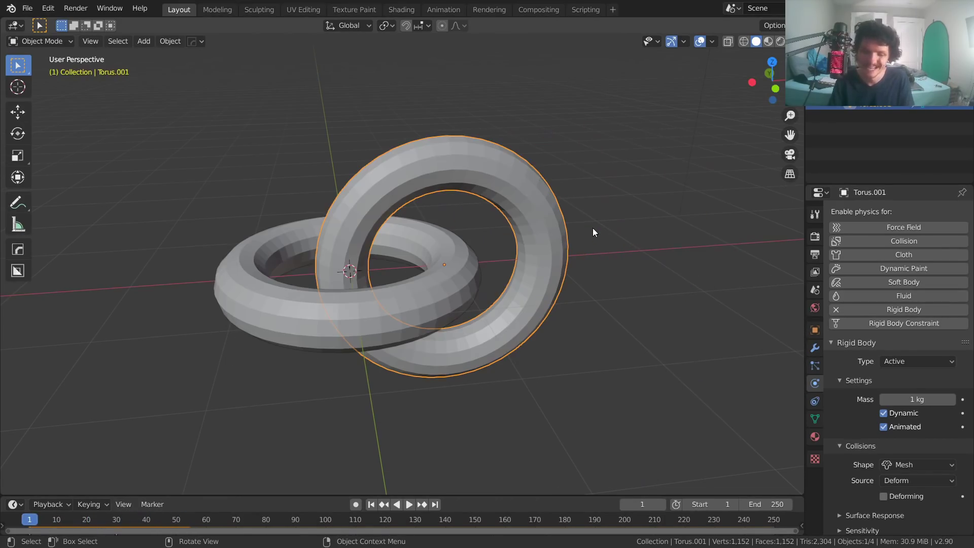
Step: Enlarge the timeline to show the keyframes at frames 1 and 30
right_click(75, 516)
key(Escape)
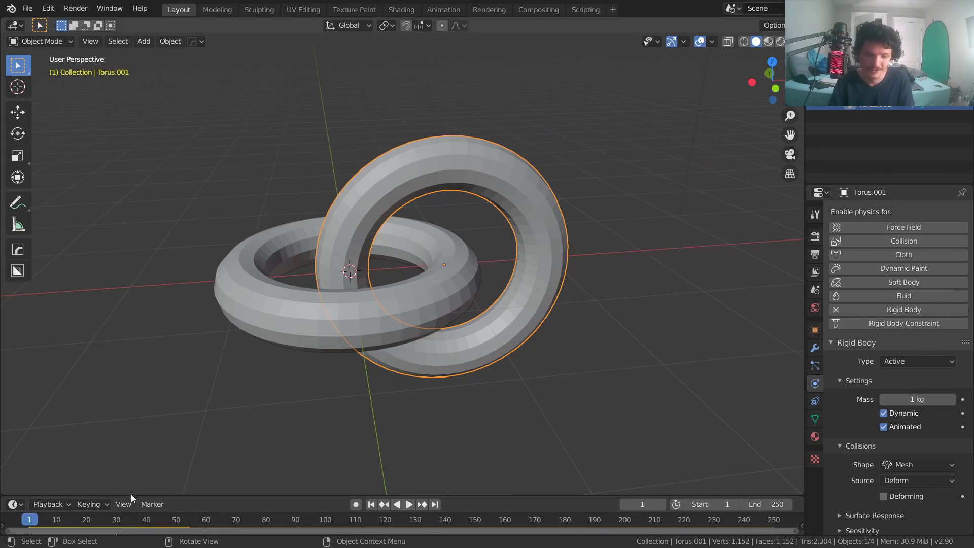
drag(133, 494, 139, 469)
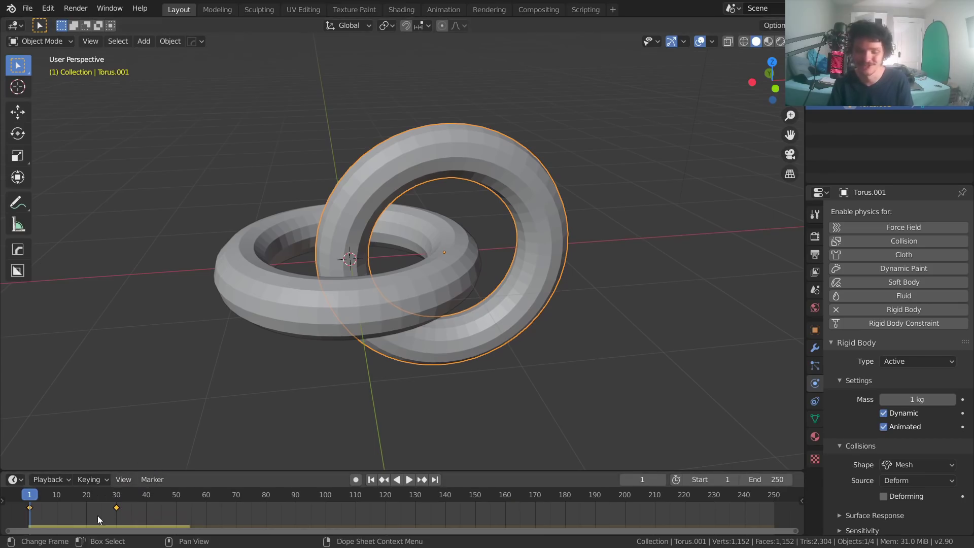
Step: Delete the ring's keyframes, untick Animated, make Torus.001 Passive, and play the simulation
key(x)
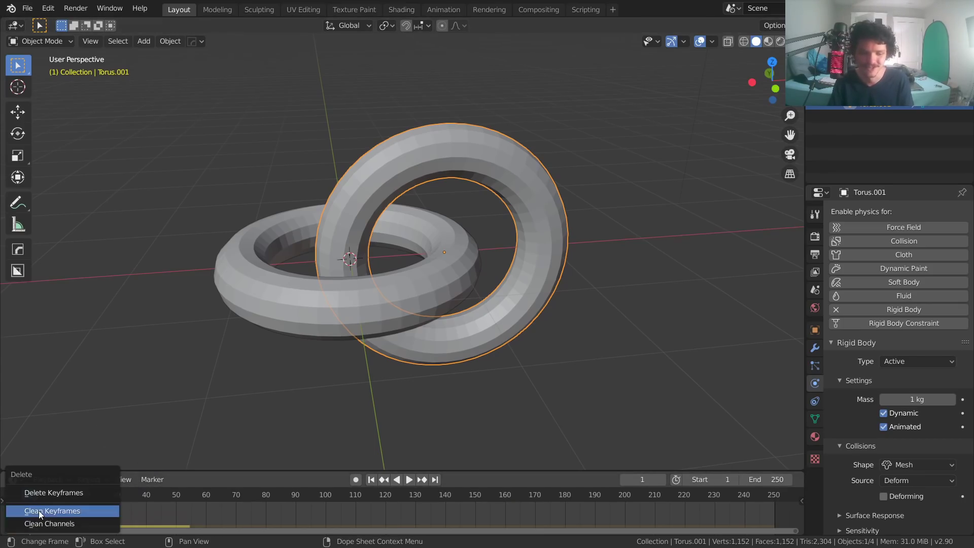
click(44, 491)
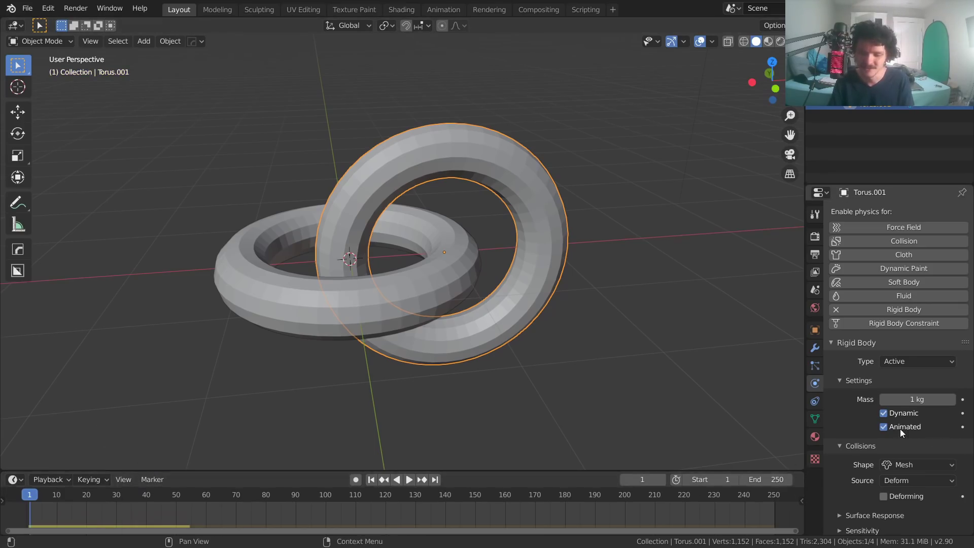
click(883, 426)
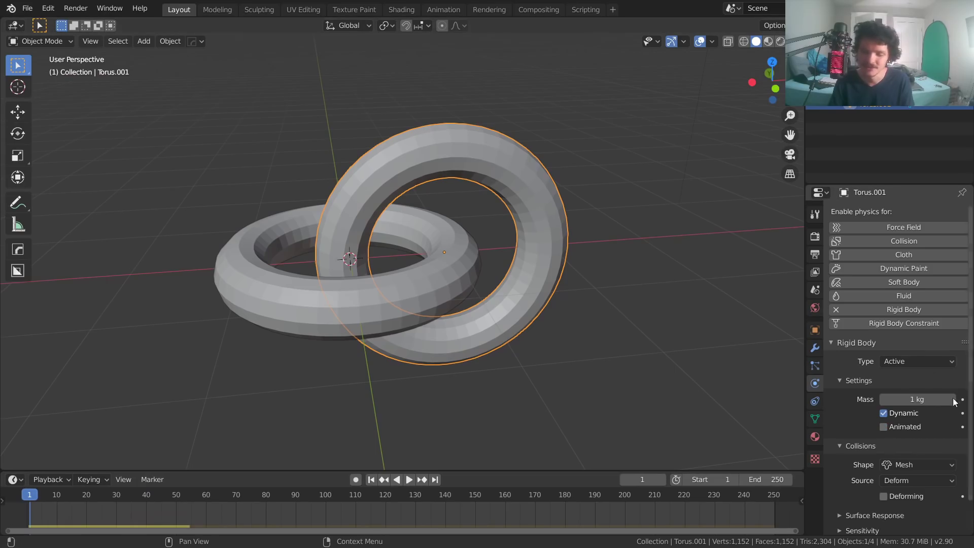
click(918, 361)
click(905, 388)
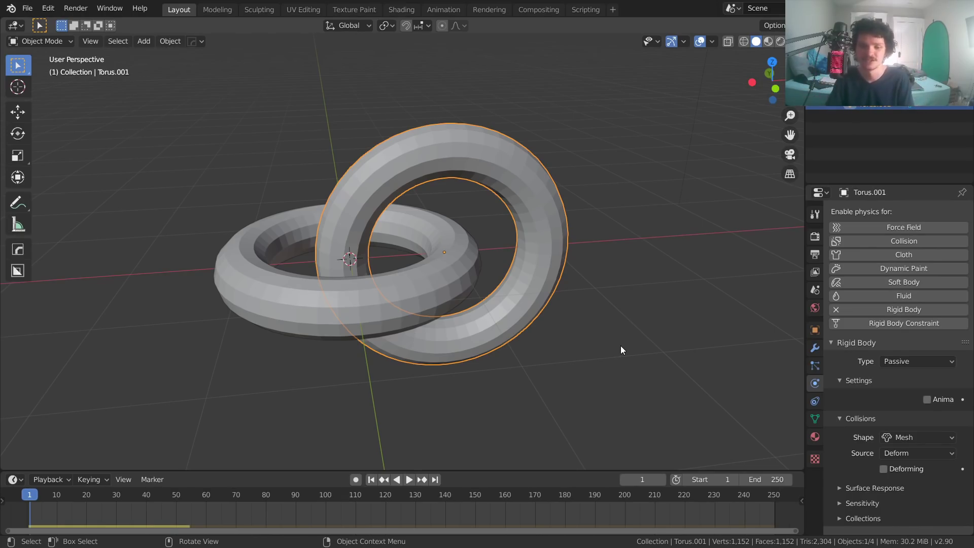
key(space)
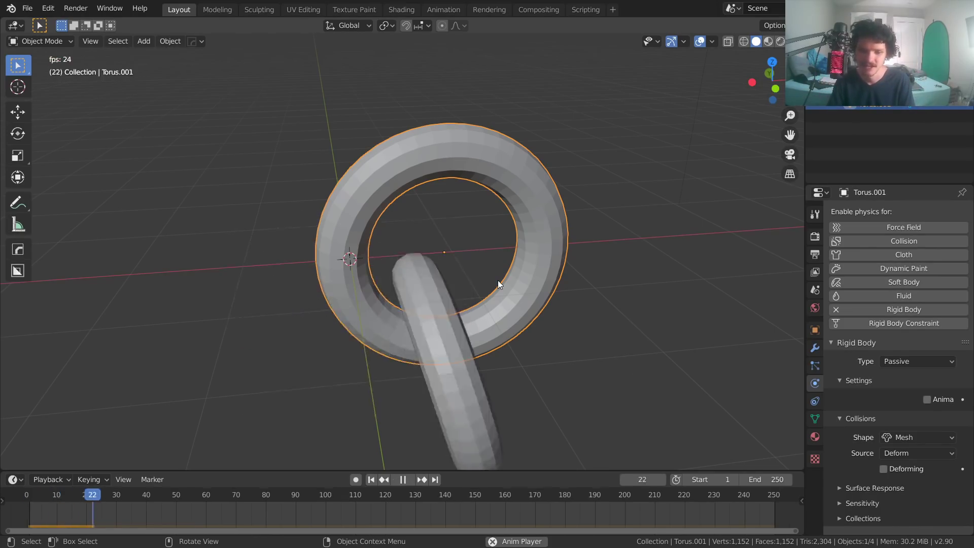
Step: Set Torus.001 back to Active and the lower Torus to Passive, then play and rewind
key(Escape)
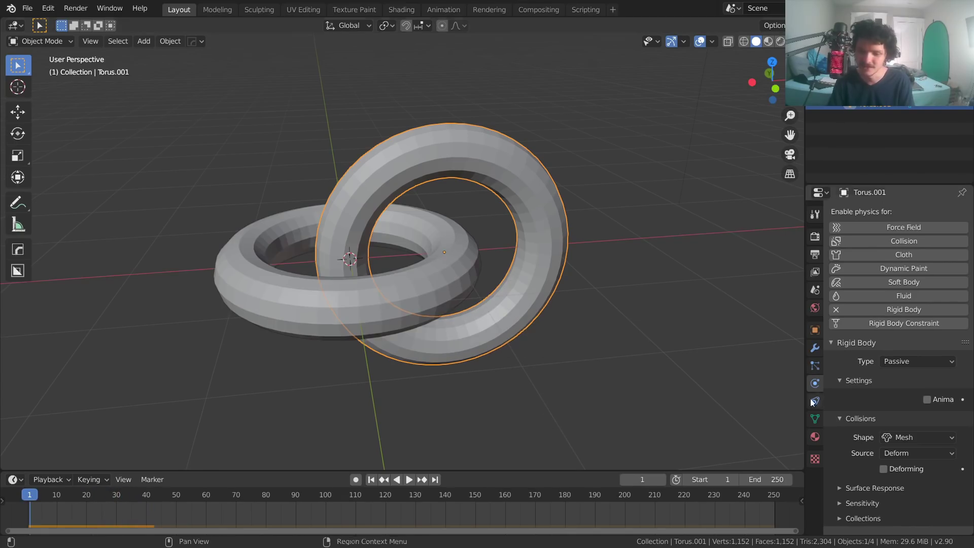
click(918, 361)
click(908, 374)
click(441, 272)
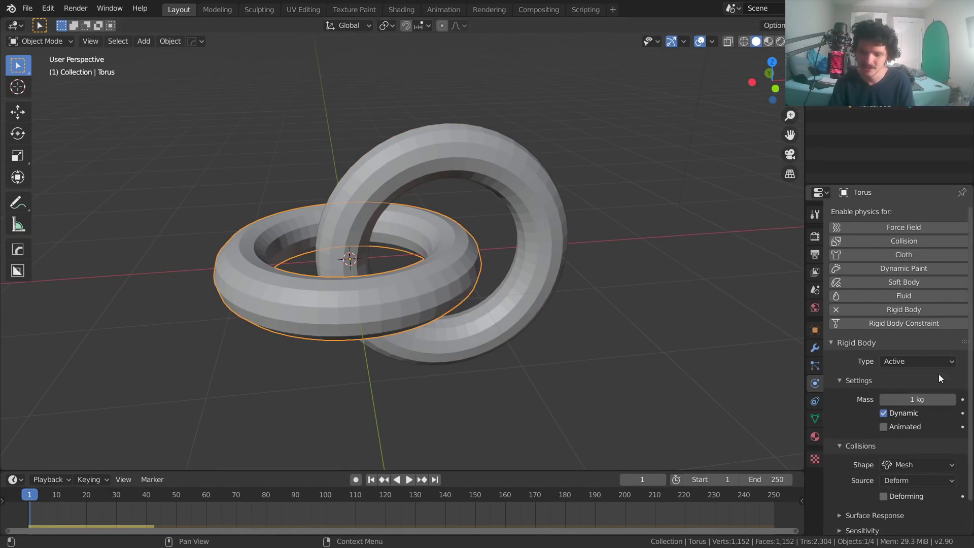
click(918, 362)
click(908, 390)
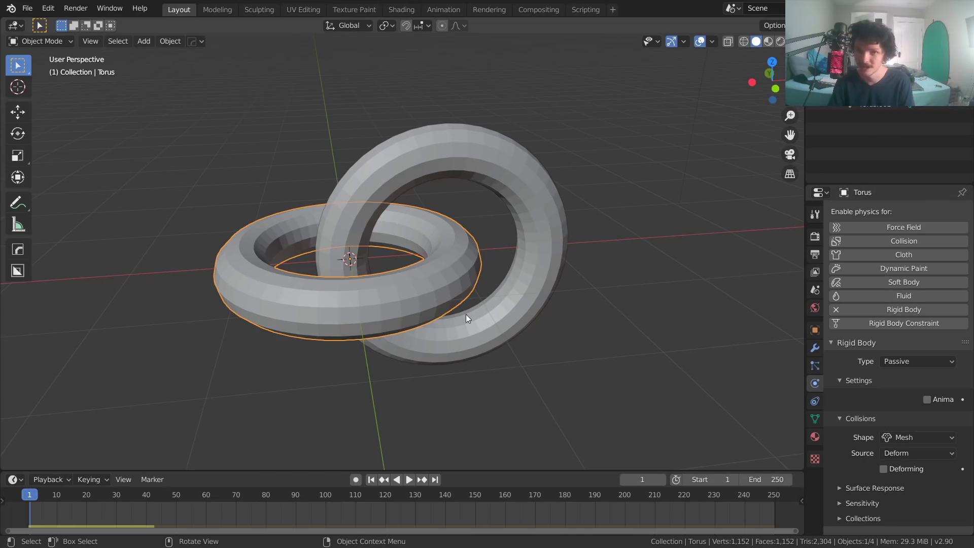
key(space)
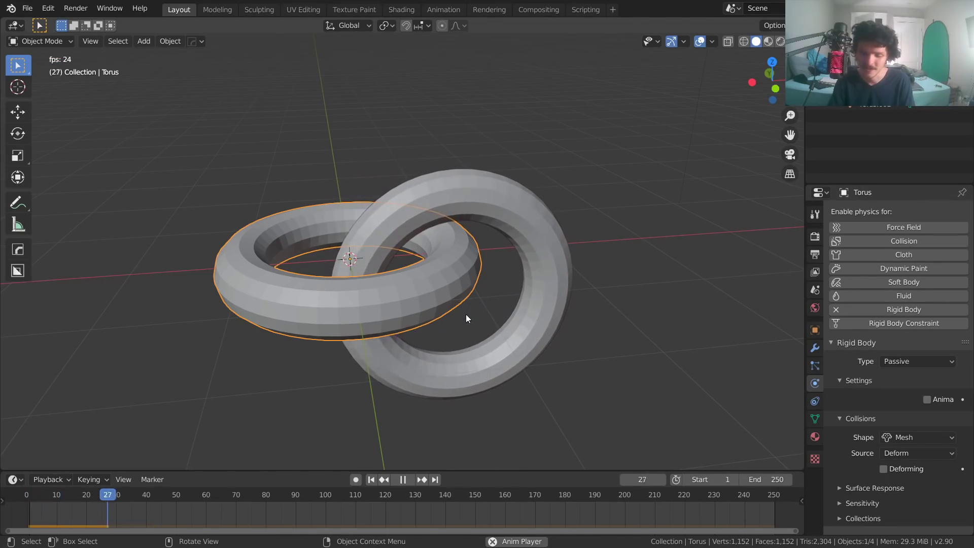
key(space)
key(shift+Left)
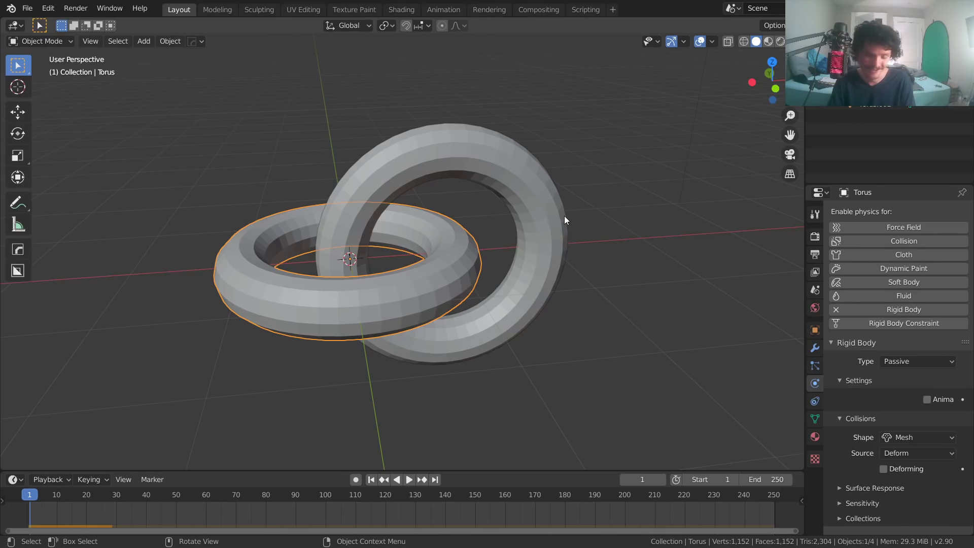
Step: Replay the simulation, switch to the front orthographic view, and rewind to frame 1
key(space)
scroll(411, 191, up, 1)
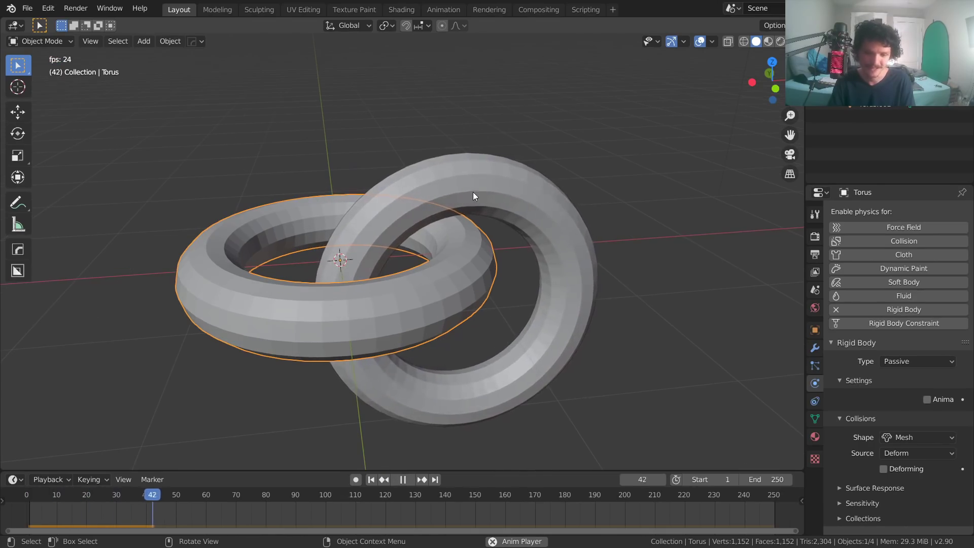
click(775, 89)
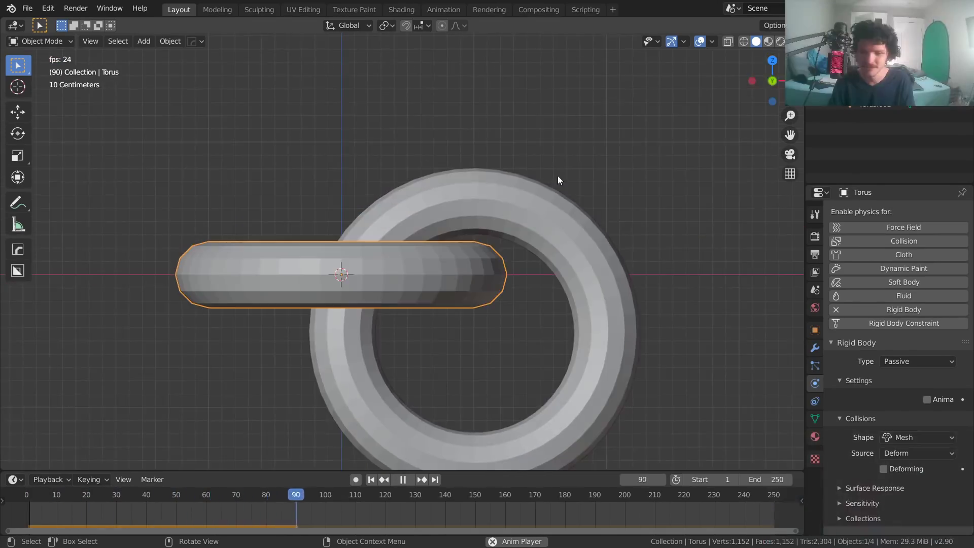
scroll(507, 198, up, 5)
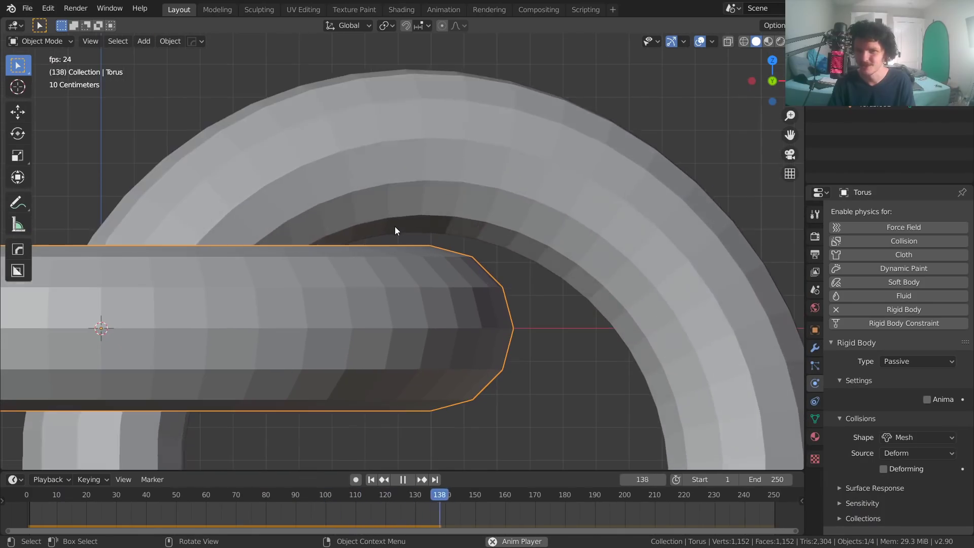
key(shift+Left)
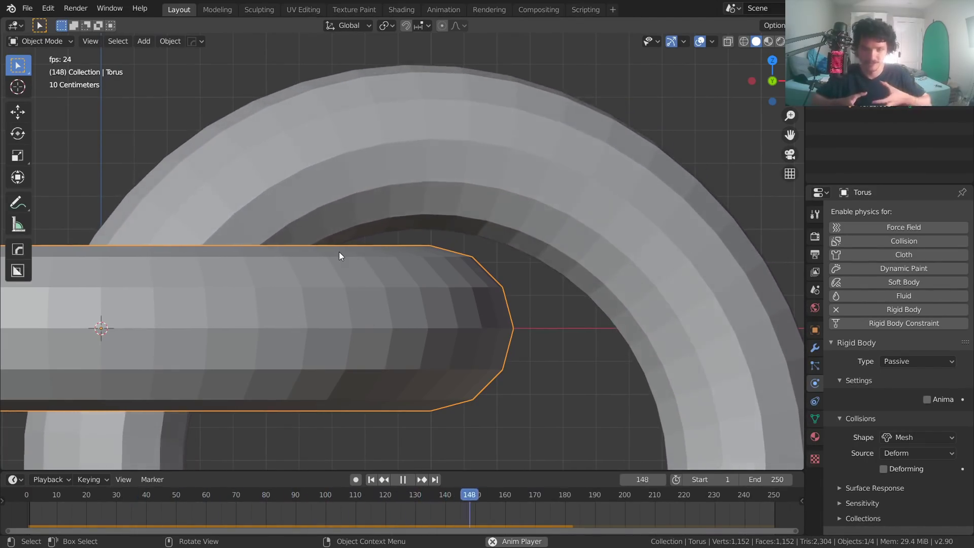
key(shift+Left)
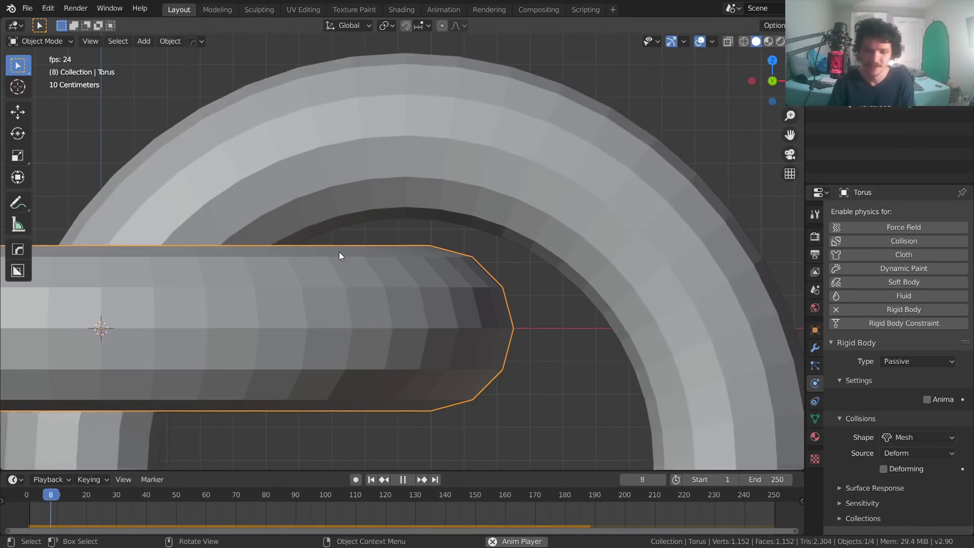
key(KP_1)
scroll(339, 252, down, 5)
key(Escape)
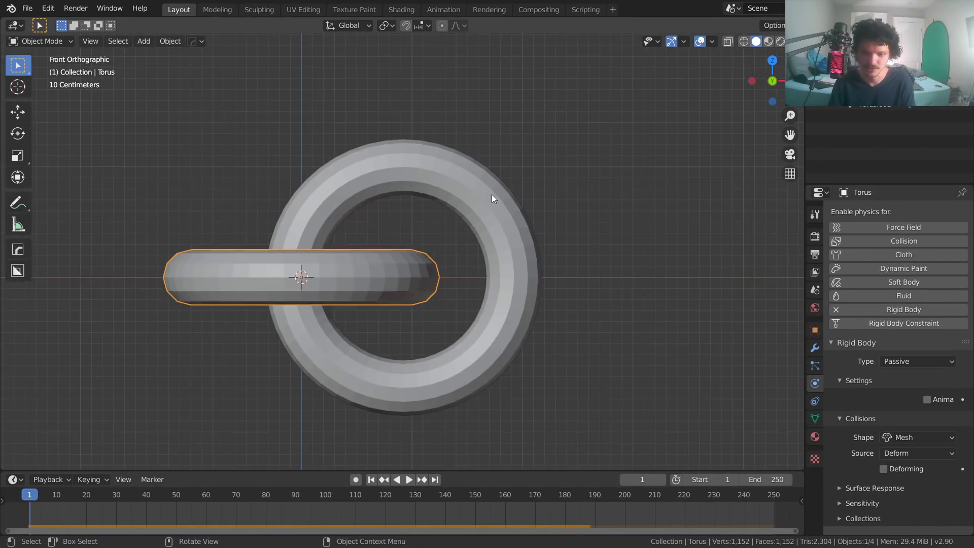
Step: Make the horizontal Torus an Active rigid body
click(492, 198)
middle_drag(492, 198, 463, 218)
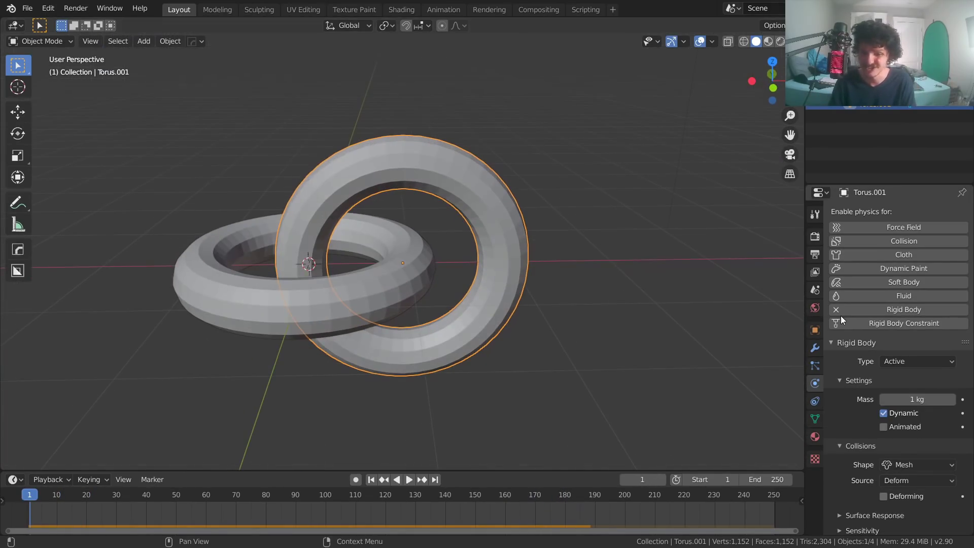
click(386, 294)
click(931, 363)
click(900, 382)
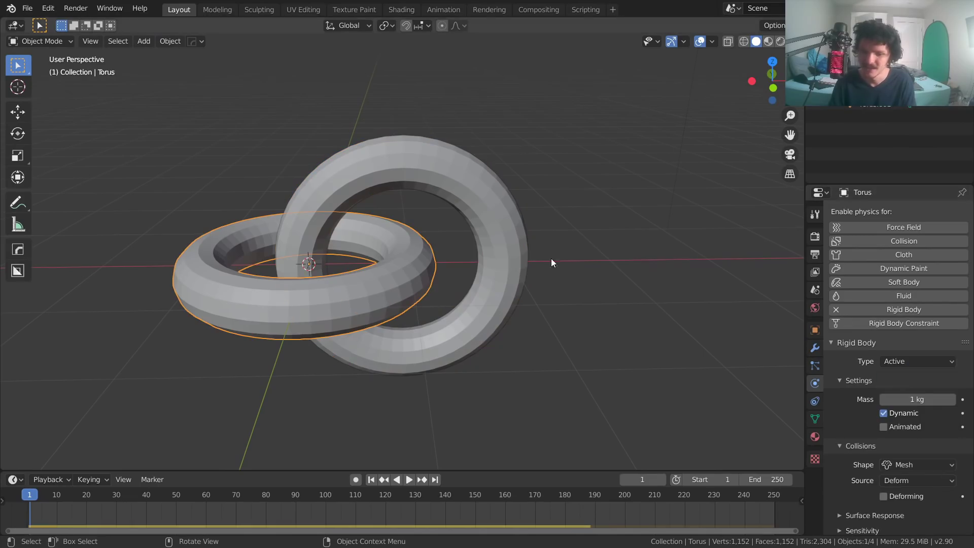
Step: Make the vertical ring Torus.001 a Passive rigid body
click(525, 252)
click(918, 361)
click(908, 386)
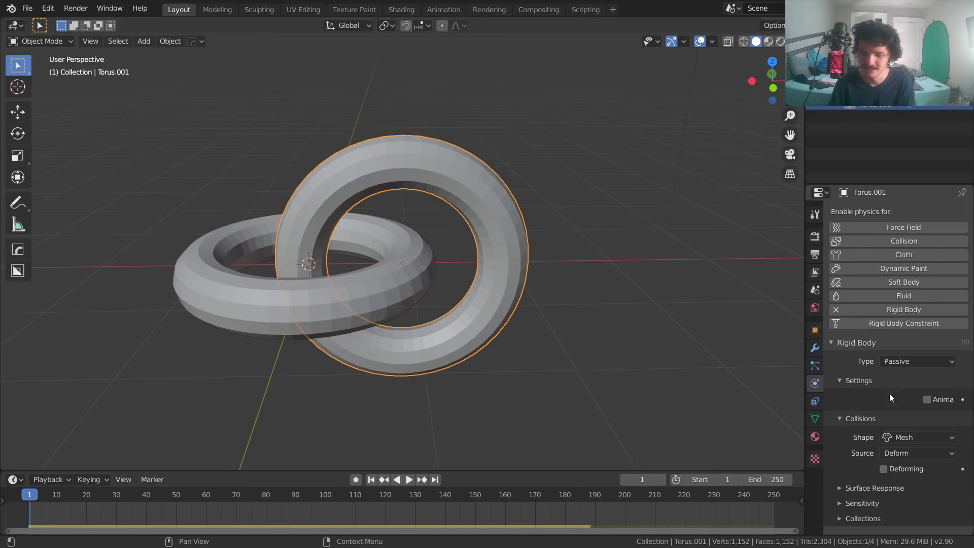
Step: Play the simulation to test the collision, then stop back at frame 1
key(space)
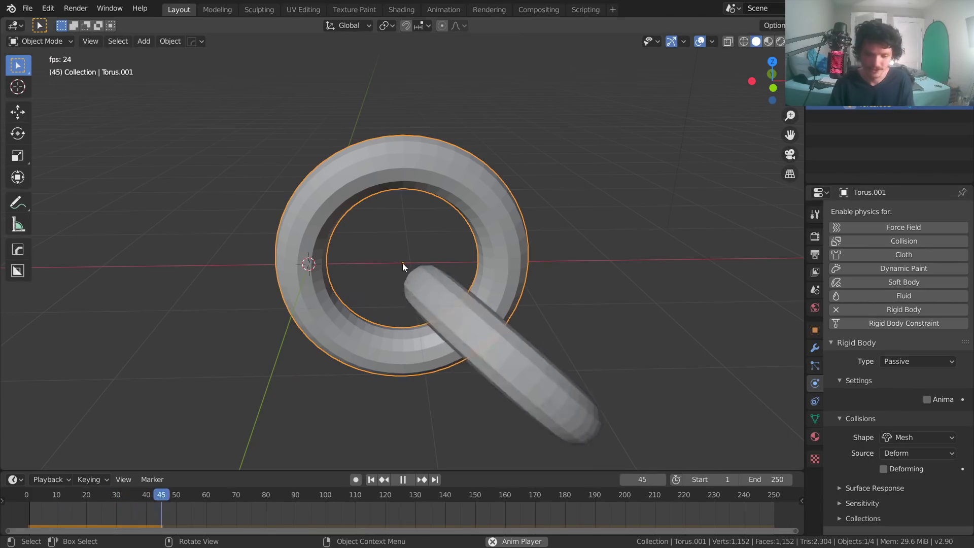
key(shift+Left)
mouse_move(403, 263)
middle_down()
mouse_move(402, 290)
mouse_move(442, 275)
mouse_move(431, 318)
mouse_move(382, 317)
mouse_move(404, 238)
mouse_move(401, 275)
middle_up()
key(Escape)
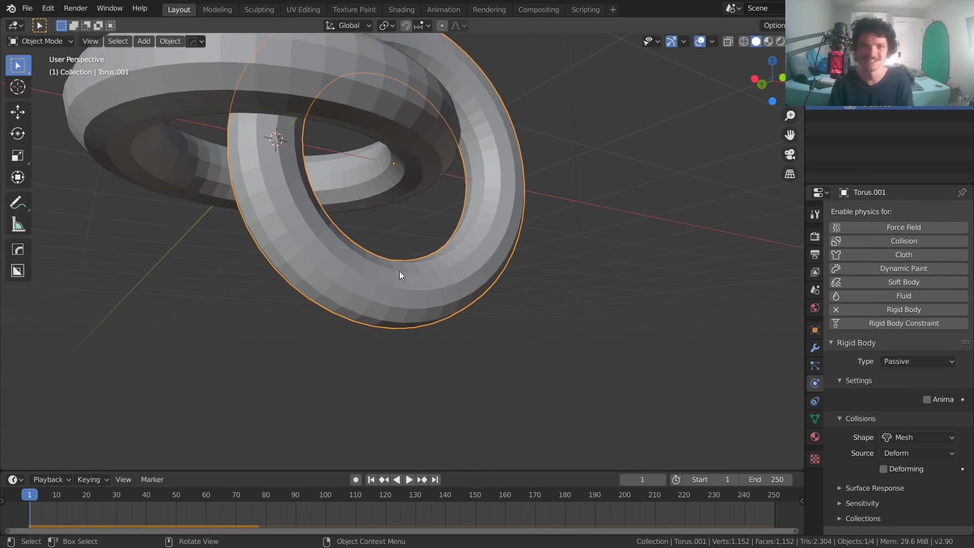
shift+middle_drag(400, 268, 387, 303)
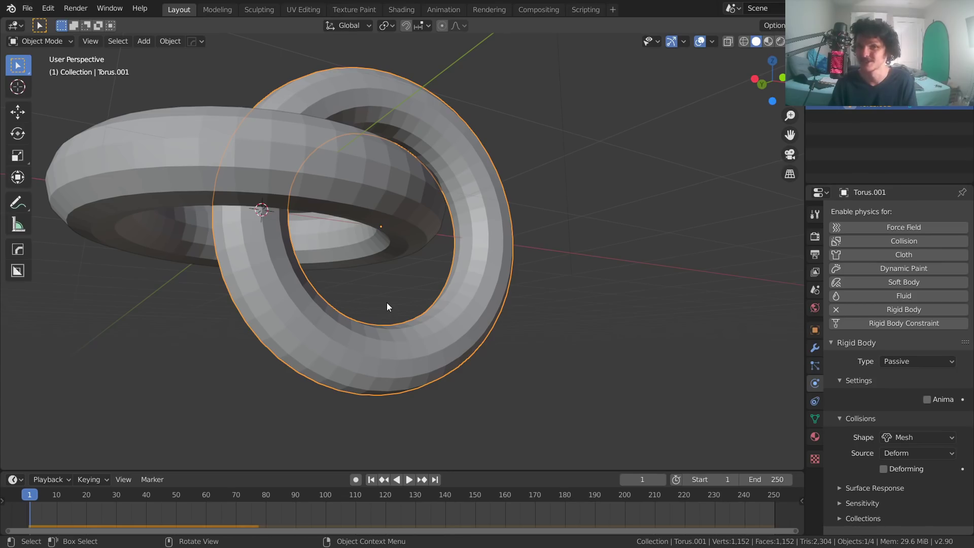
scroll(386, 306, down, 3)
middle_drag(336, 256, 324, 280)
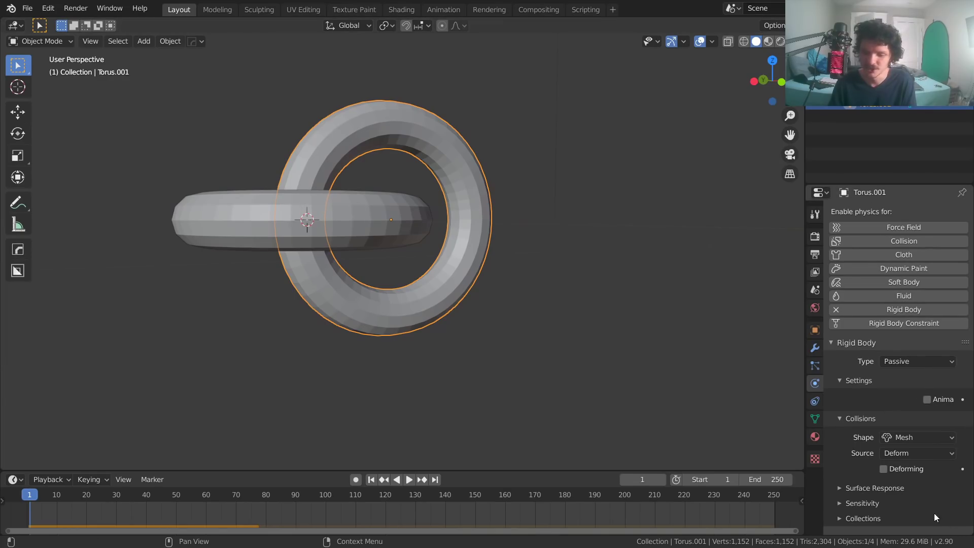
Step: Expand the collision Sensitivity settings, select the horizontal torus, and briefly play the simulation
click(862, 503)
scroll(881, 462, down, 1)
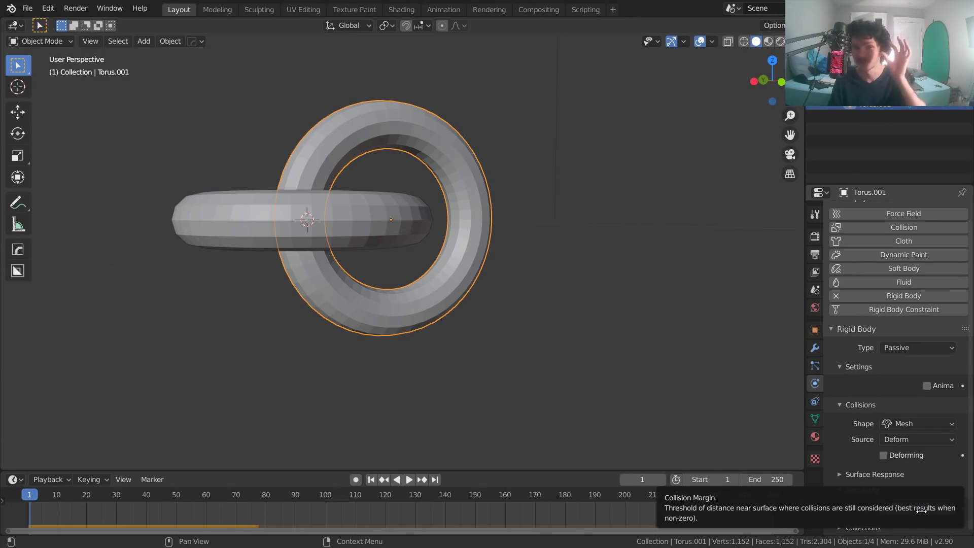
click(399, 218)
scroll(861, 457, down, 2)
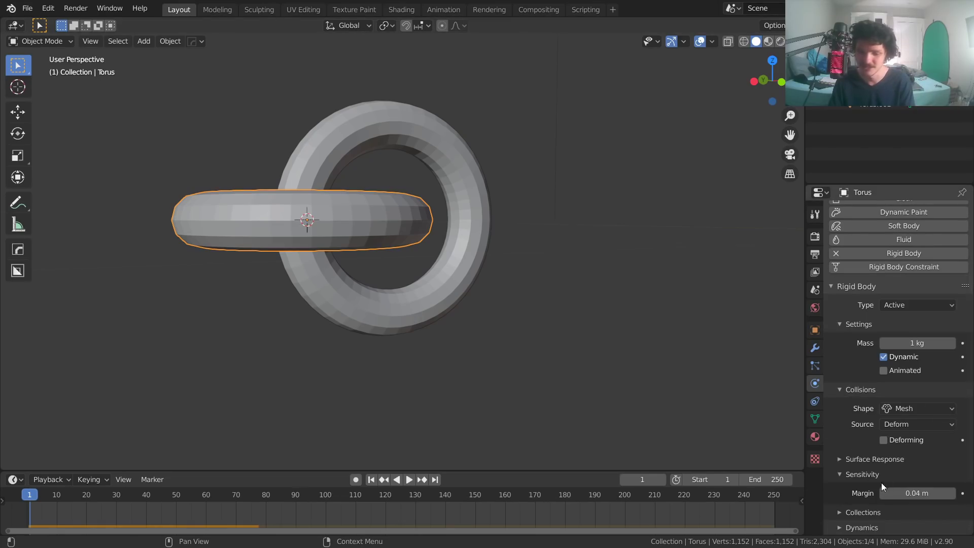
key(space)
scroll(406, 227, up, 4)
key(space)
Step: Leave the collision margin unchanged, undo to remove the torus's rigid body, and replay
middle_drag(416, 275, 387, 318)
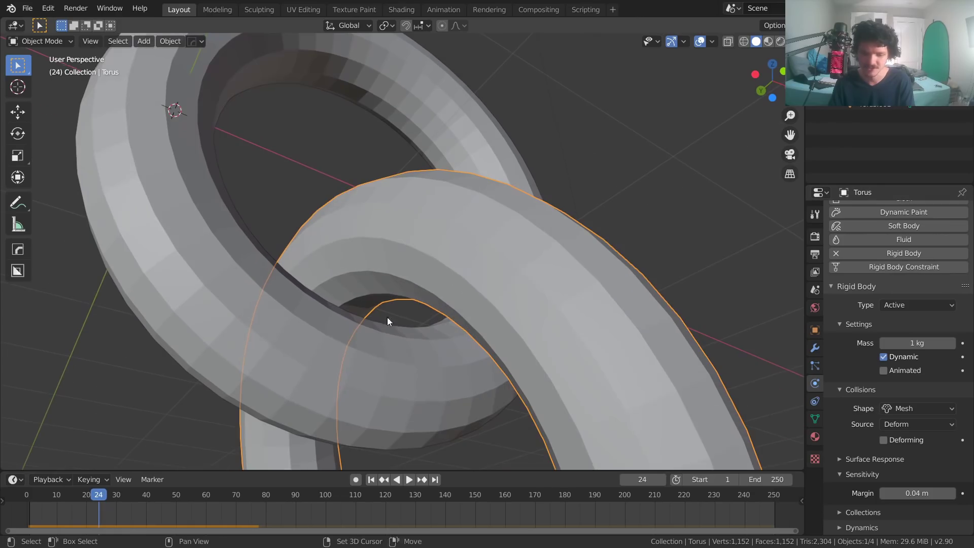
click(910, 493)
click(910, 493)
key(Return)
key(ctrl+z)
key(space)
Step: Add rigid-body physics to both tori and make Torus.001 Passive
key(Escape)
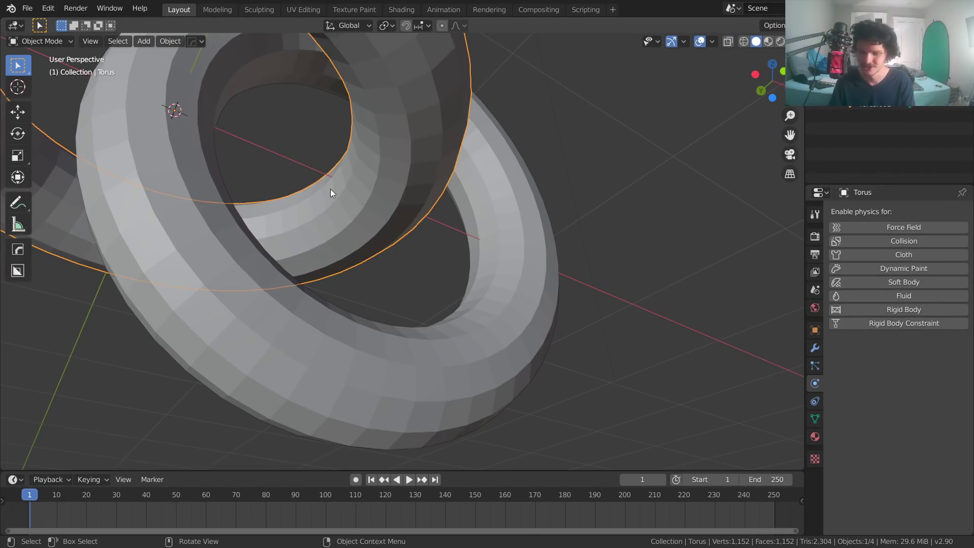
click(872, 310)
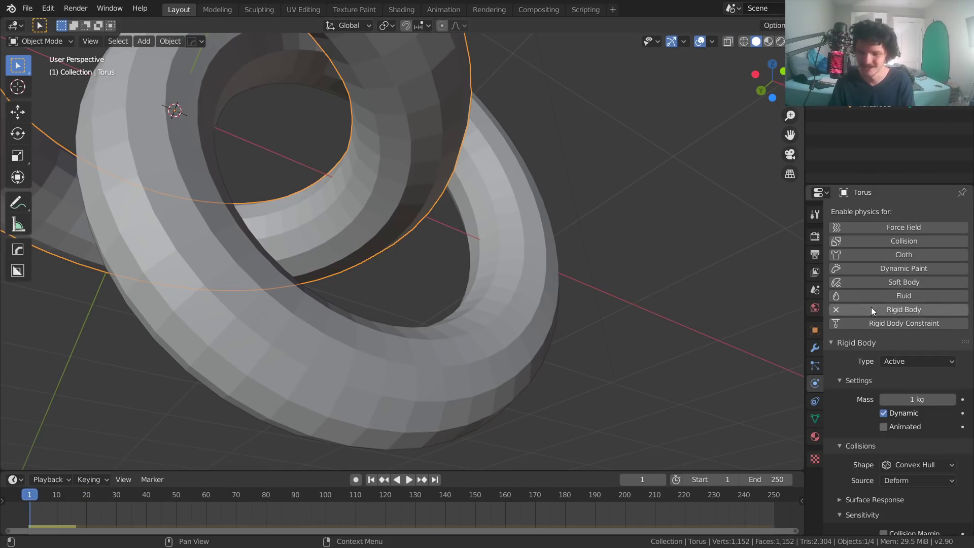
scroll(531, 297, down, 1)
click(530, 300)
click(902, 311)
click(905, 364)
click(907, 384)
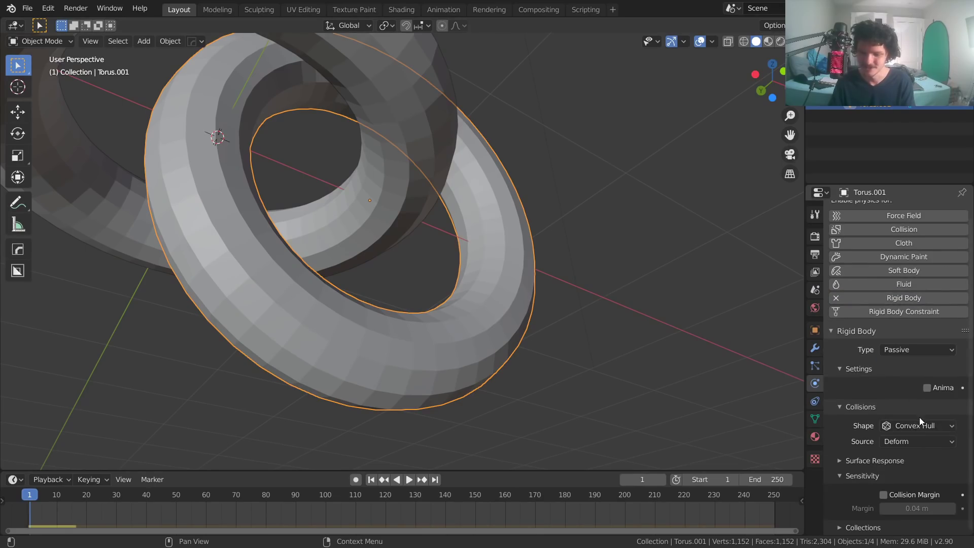
Step: Switch the collision shape to Mesh on both Torus.001 and the horizontal torus
click(917, 429)
click(903, 328)
click(372, 138)
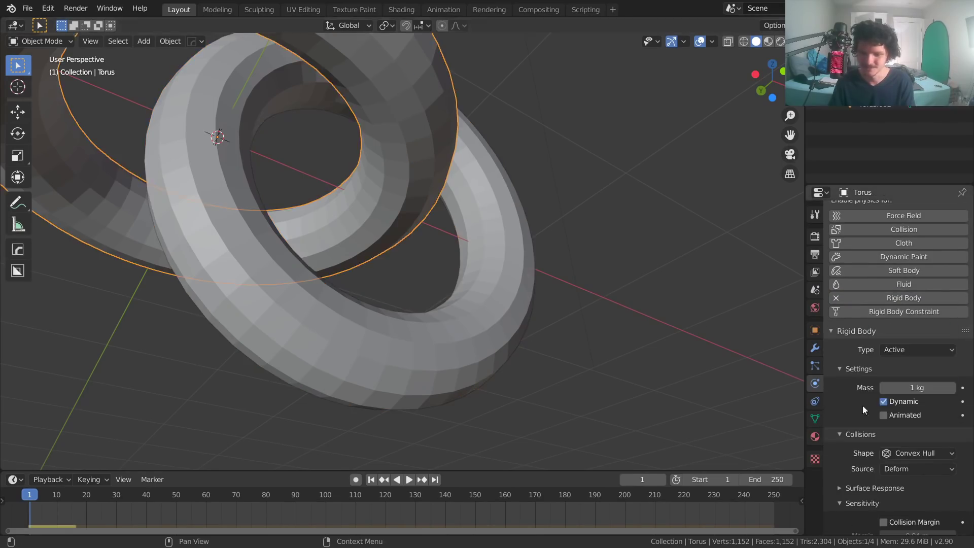
click(907, 453)
click(886, 355)
Step: Set the horizontal torus's margin to 0 and Torus.001's collision margin to 0.01 m
scroll(893, 386, down, 3)
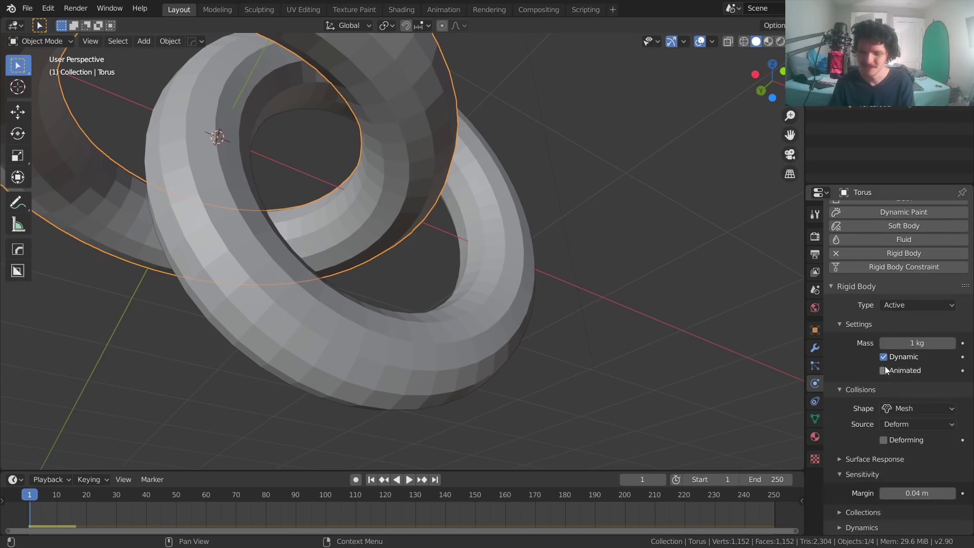
click(928, 494)
key(BackSpace)
text(0)
key(Return)
click(466, 304)
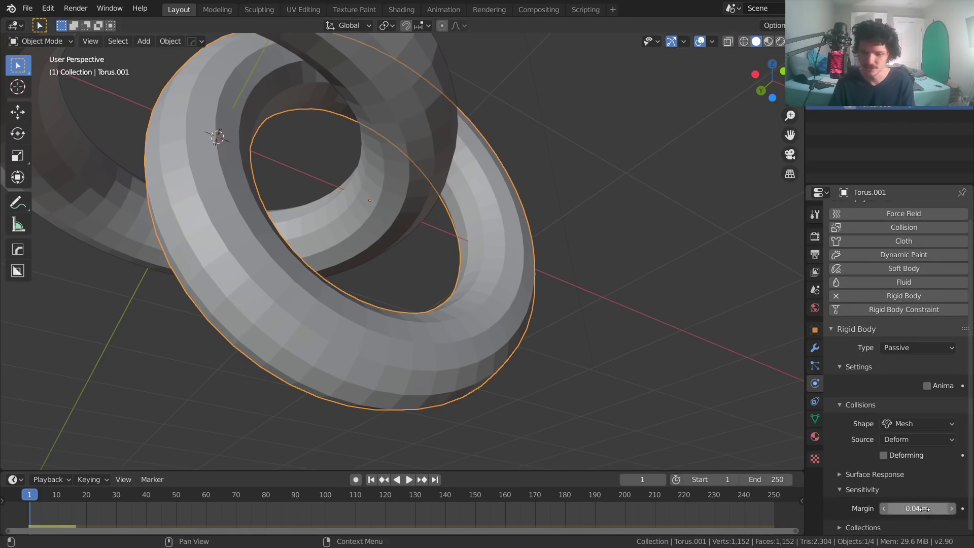
click(924, 508)
key(BackSpace)
text(.01)
key(Return)
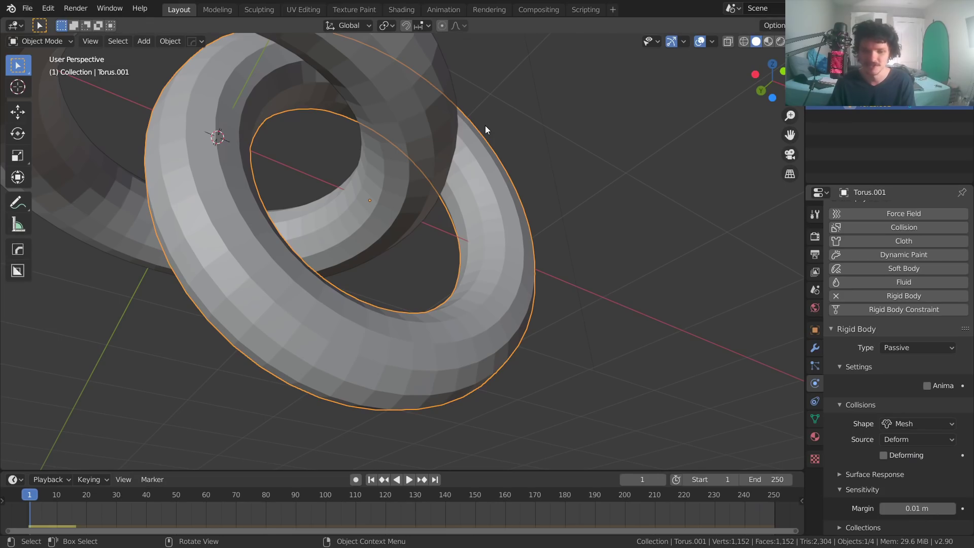
Step: Run the simulation to frame 209, with the active torus hanging through Torus.001
key(space)
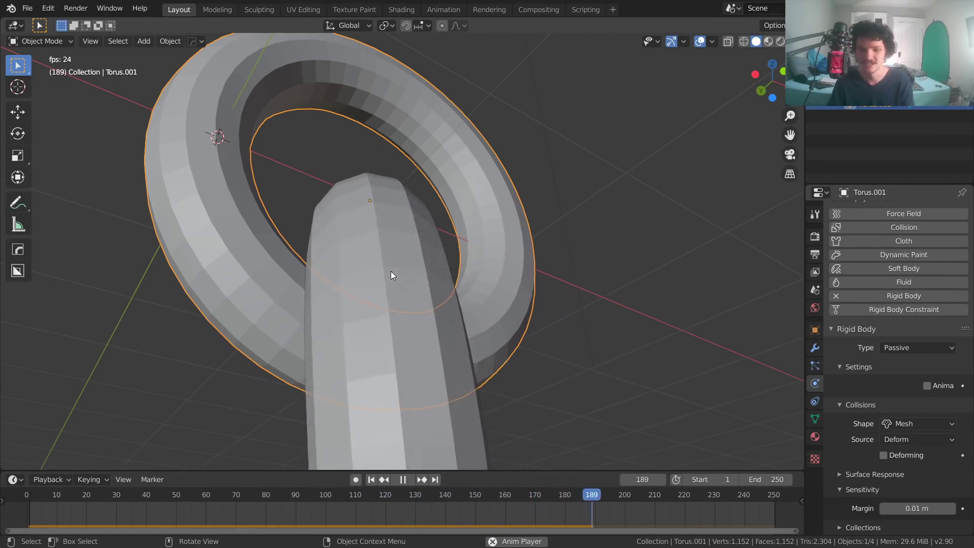
middle_drag(384, 266, 386, 303)
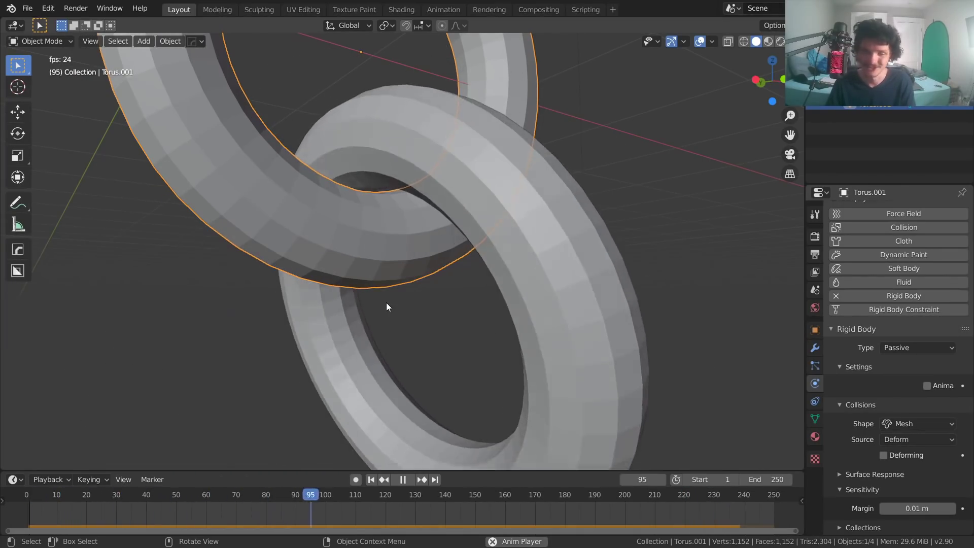
middle_drag(477, 190, 409, 195)
key(space)
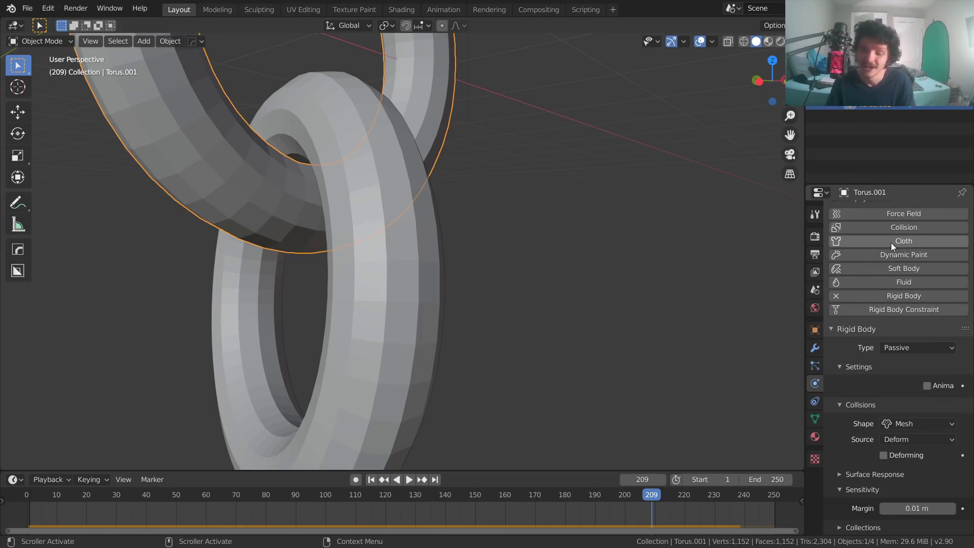
Step: Show the Rigid Body World scene settings and try raising Steps Per Second, reverting to 60
click(814, 289)
click(891, 339)
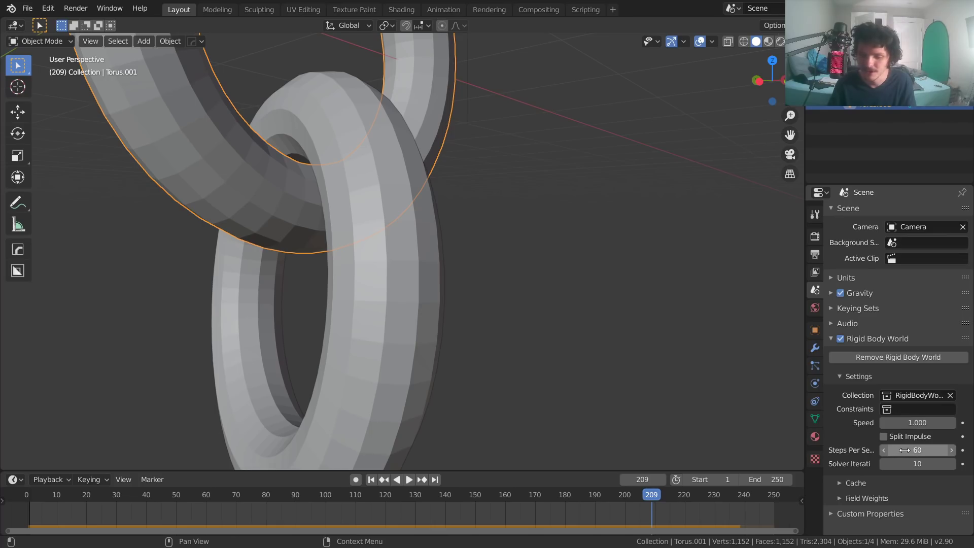
drag(905, 450, 933, 450)
key(Escape)
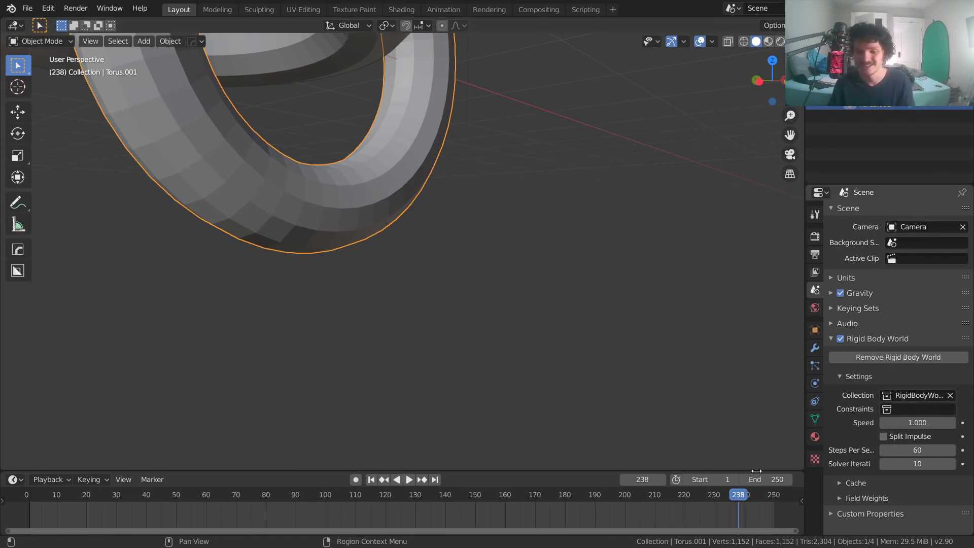
Step: Replay the simulation briefly and rewind to frame 1
scroll(386, 233, down, 3)
middle_drag(385, 233, 357, 232)
key(space)
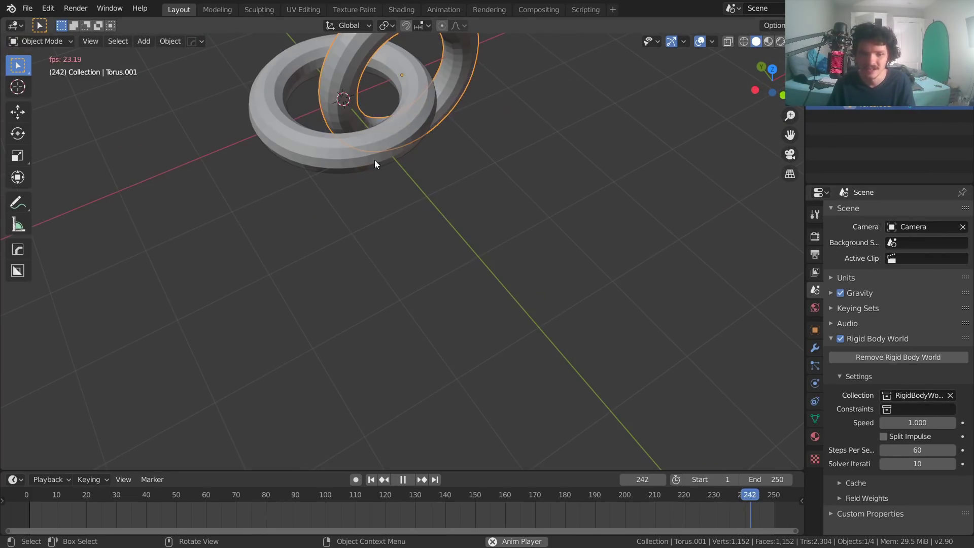
key(space)
key(shift+Left)
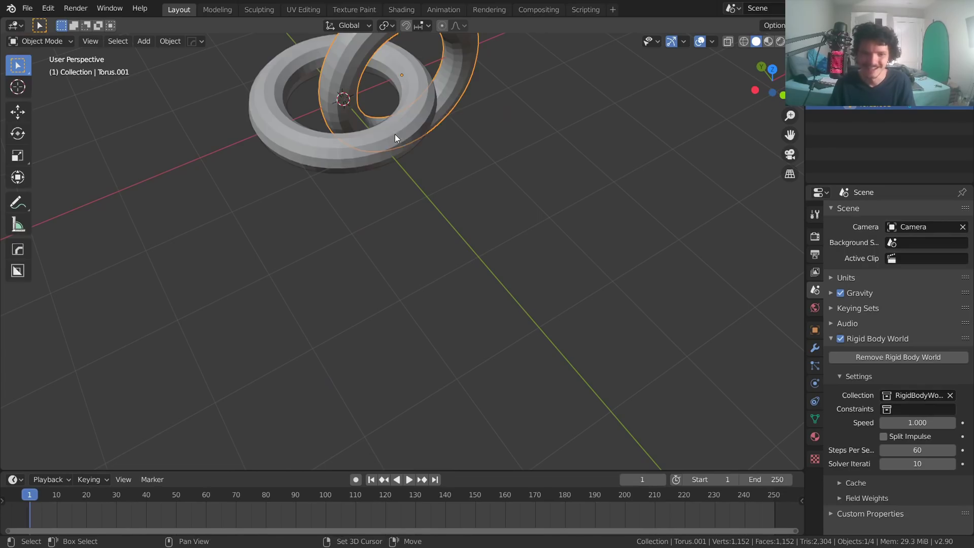
middle_drag(395, 134, 349, 141)
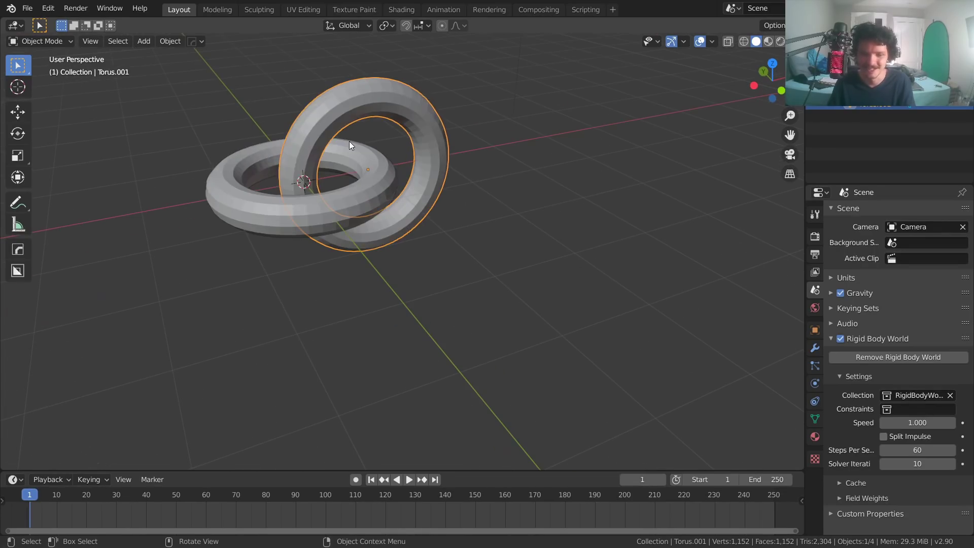
key(space)
key(space)
key(shift+Left)
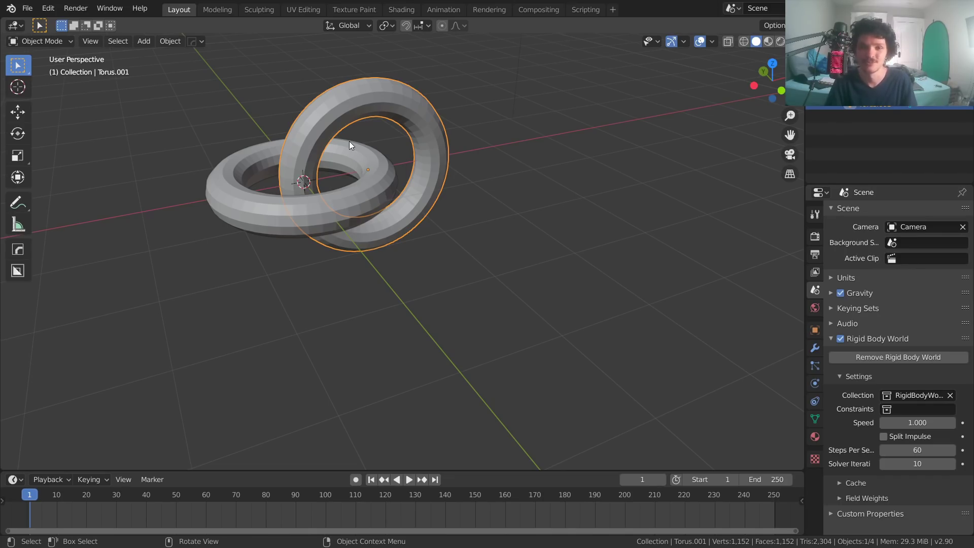
Step: Use Quick Favorites (Q) to take the Blender window out of fullscreen
key(q)
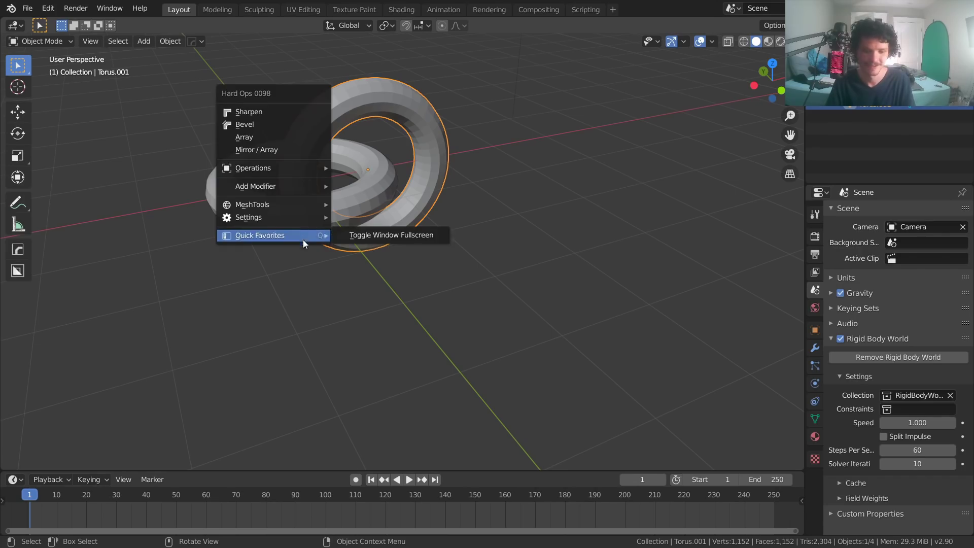
mouse_move(315, 236)
click(386, 235)
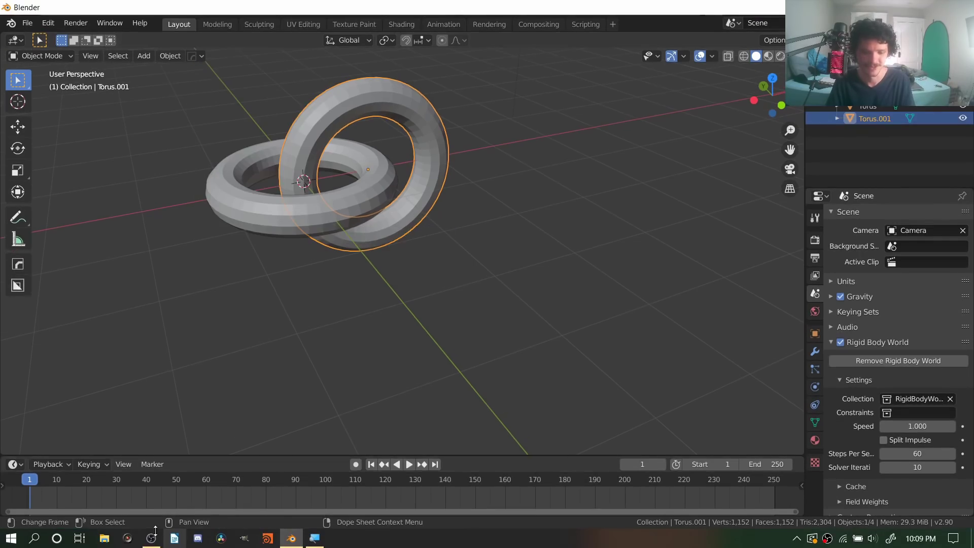